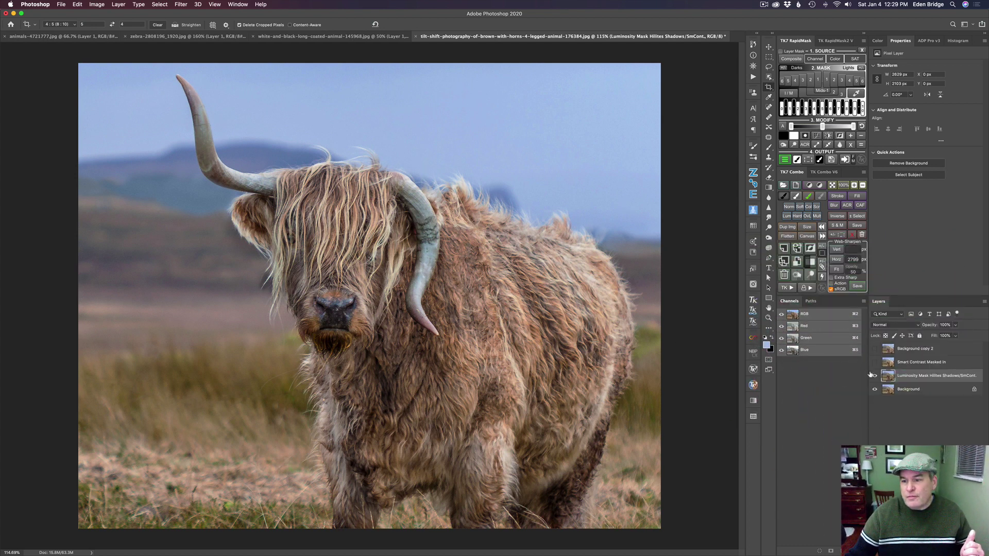
# - Compare the luminosity mask layer on and off, then select Background copy 2 and open the Filter menu
pyautogui.click(875, 376)
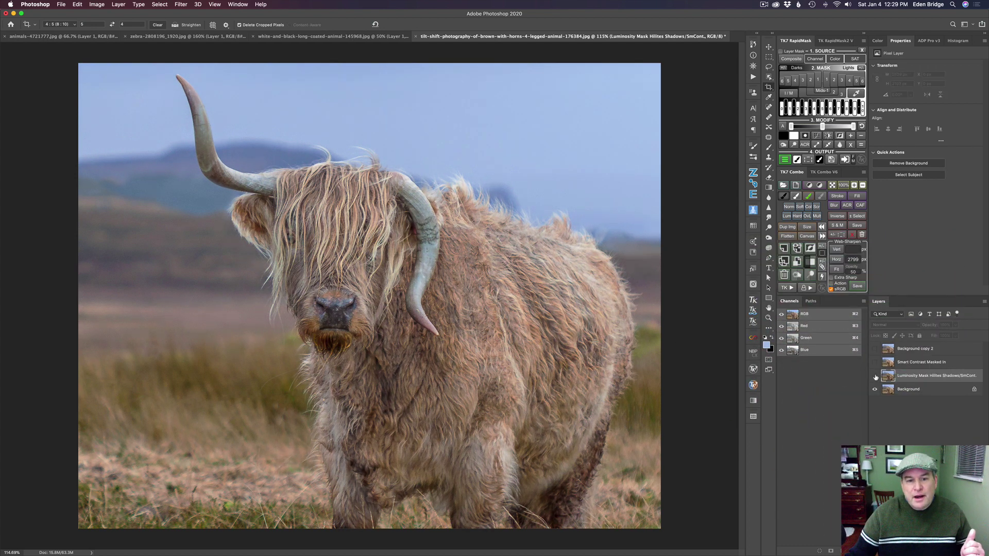
pyautogui.click(875, 376)
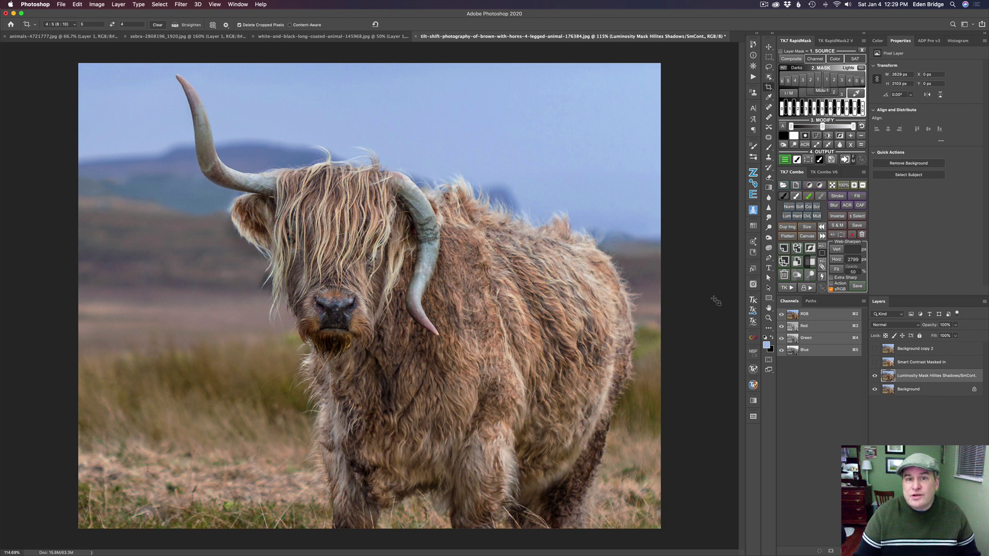
pyautogui.click(875, 350)
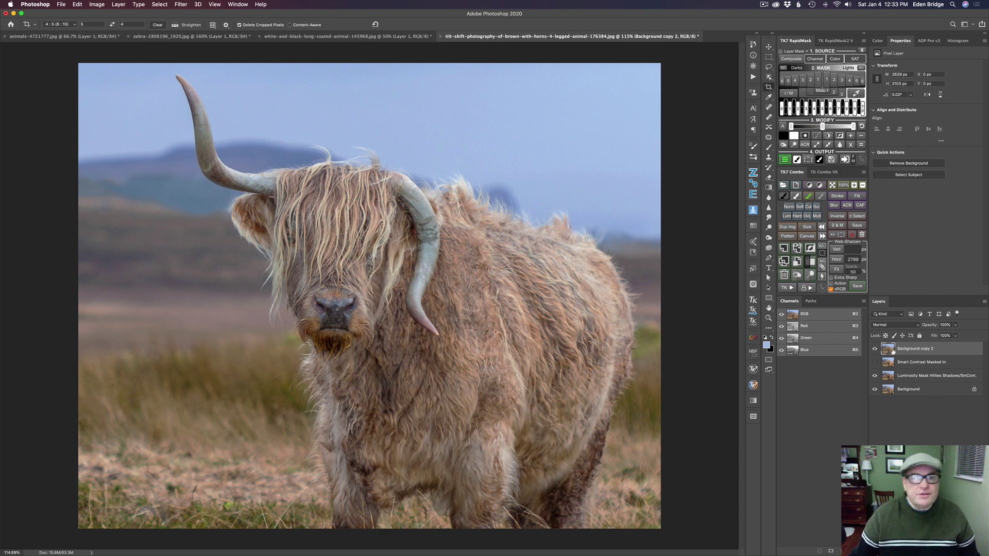
pyautogui.click(181, 4)
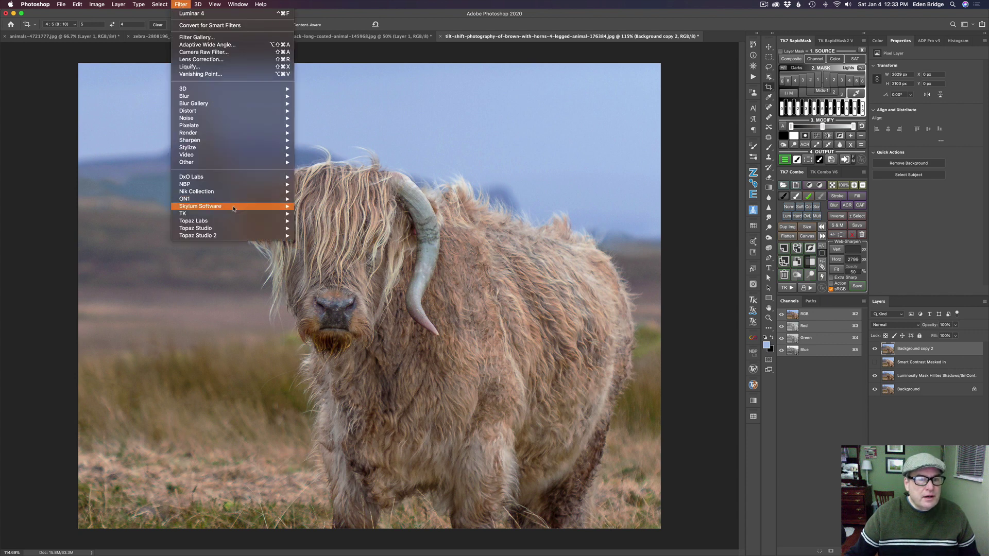
# - Launch Luminar 4 from Skylum Software and close the Looks presets to show Essentials
pyautogui.moveTo(234, 208)
pyautogui.click(330, 216)
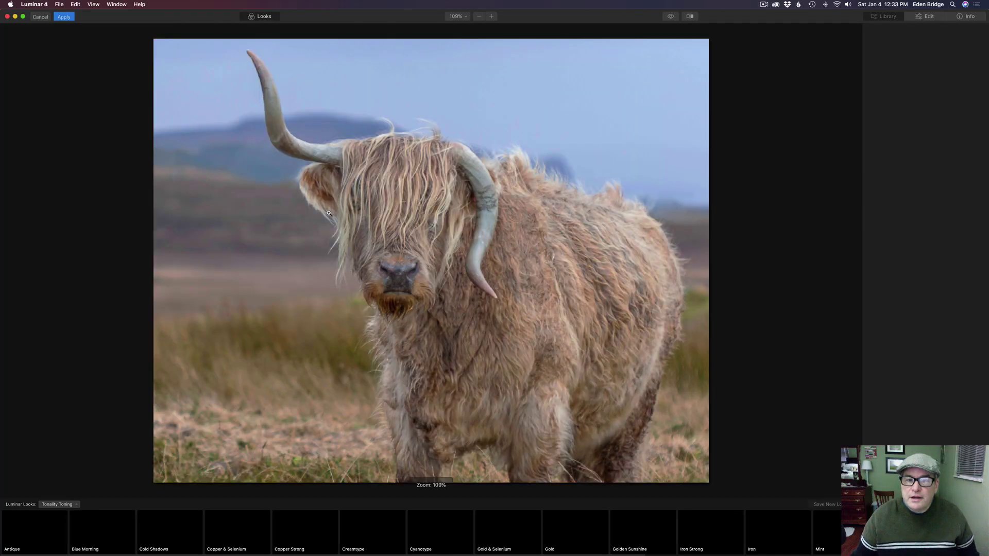
pyautogui.click(264, 17)
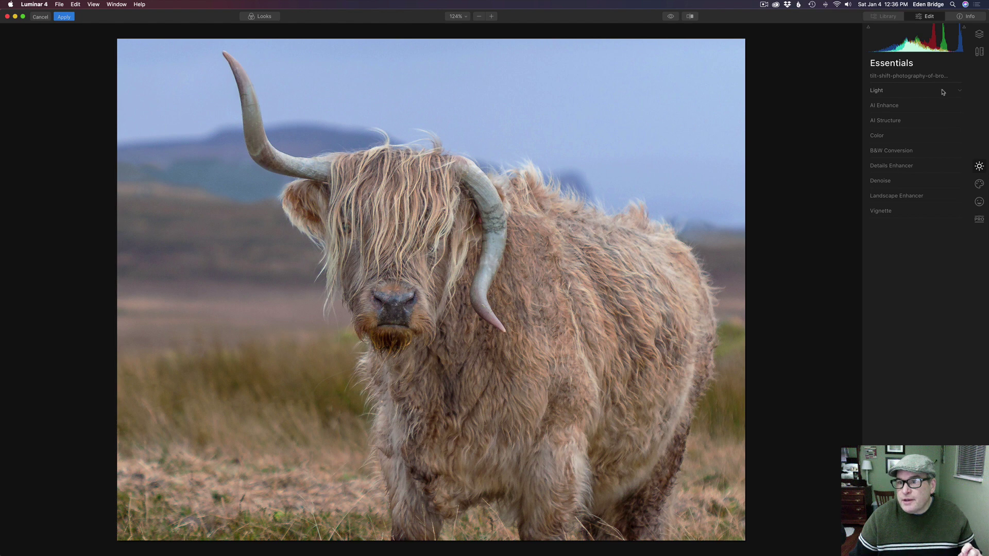
# - Expand Light and add a new Adjustment Layer 1, showing its Essentials adjustments
pyautogui.click(943, 92)
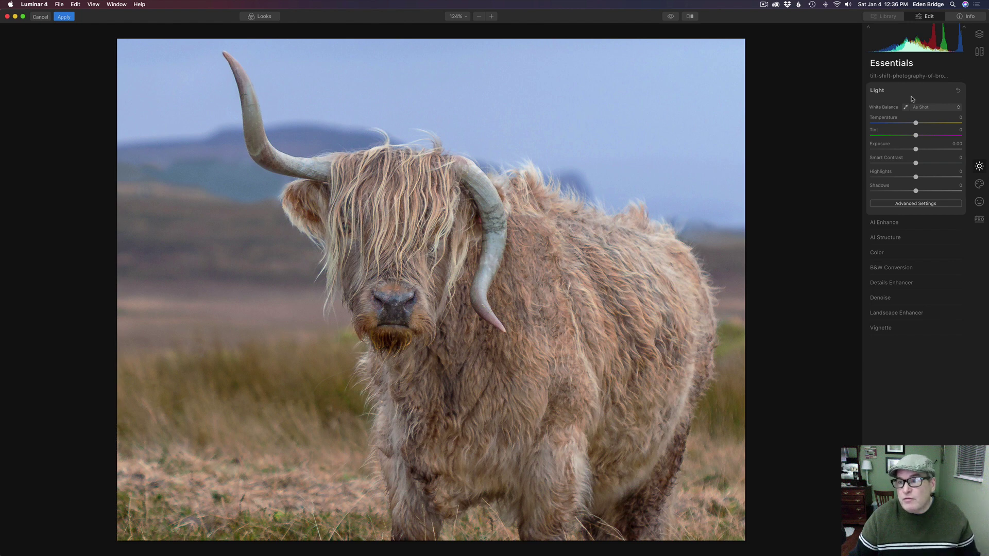
pyautogui.click(979, 34)
pyautogui.click(958, 63)
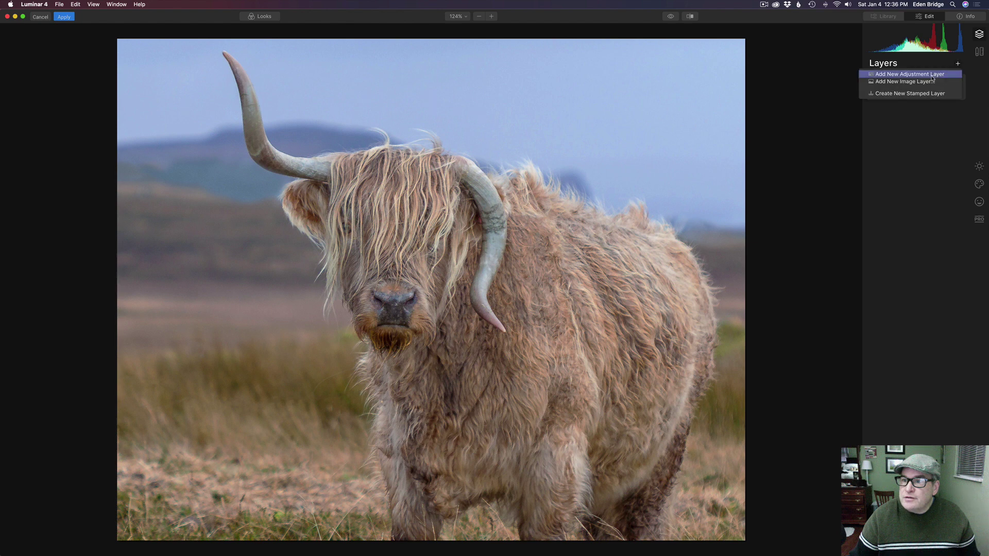
pyautogui.click(932, 75)
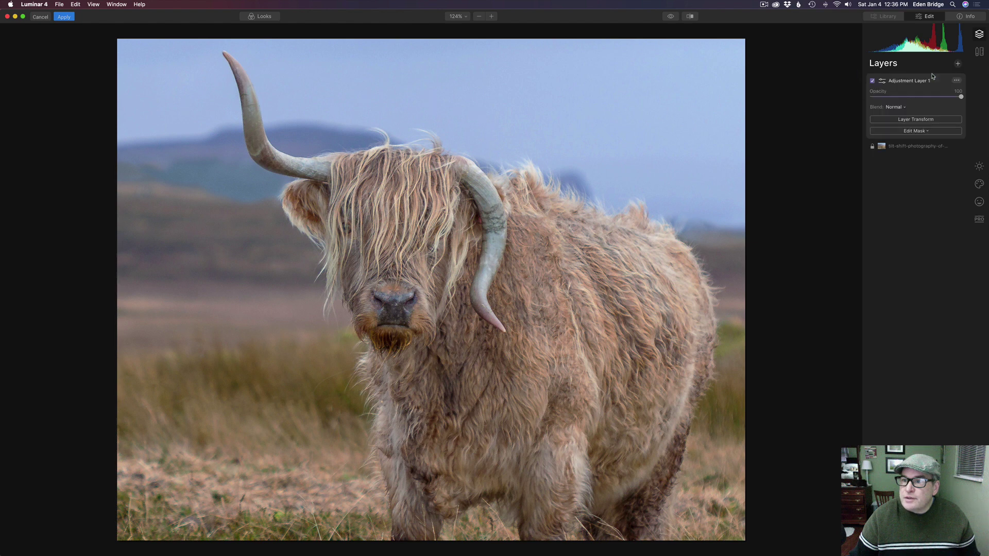
pyautogui.click(976, 168)
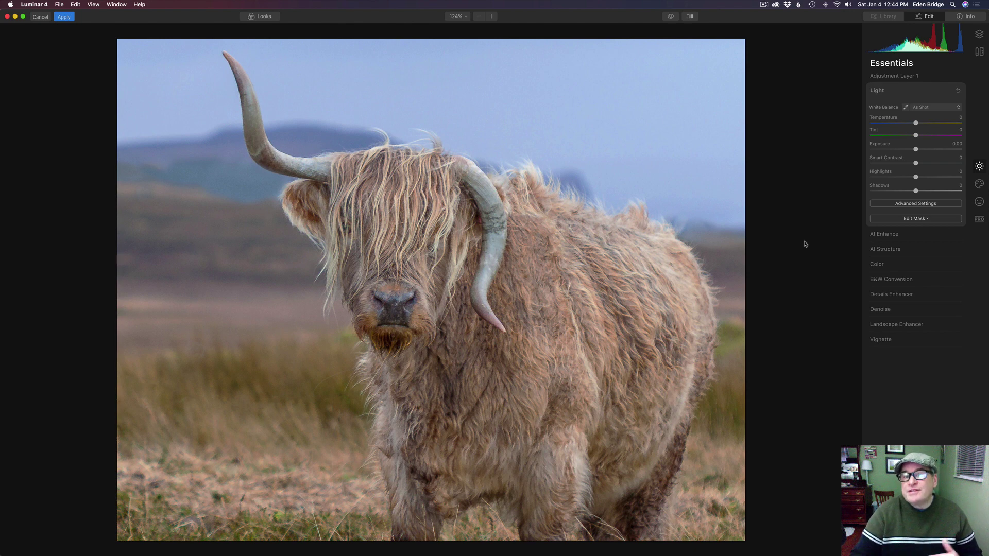
# - Apply a Luminosity mask to Adjustment Layer 1 through Edit Mask
pyautogui.click(926, 221)
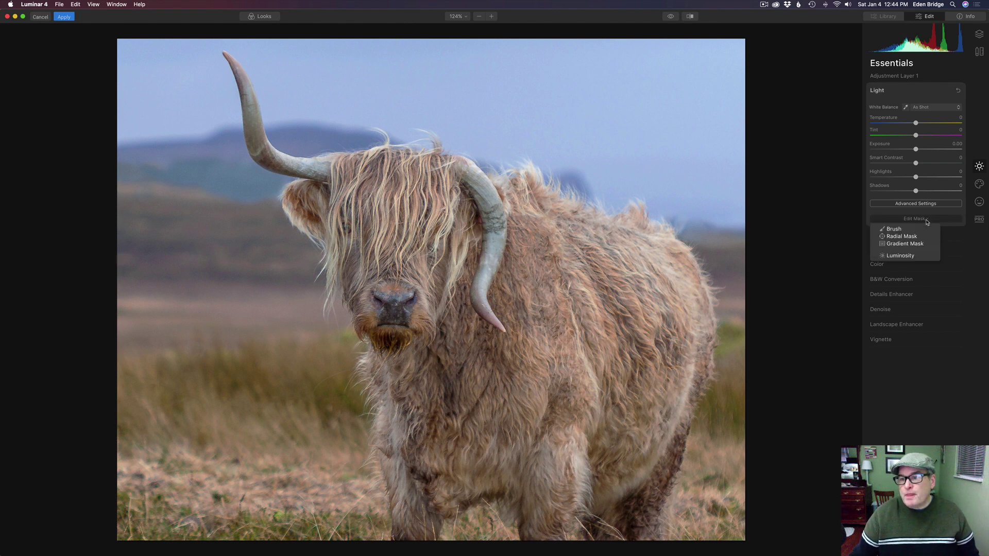
pyautogui.click(906, 257)
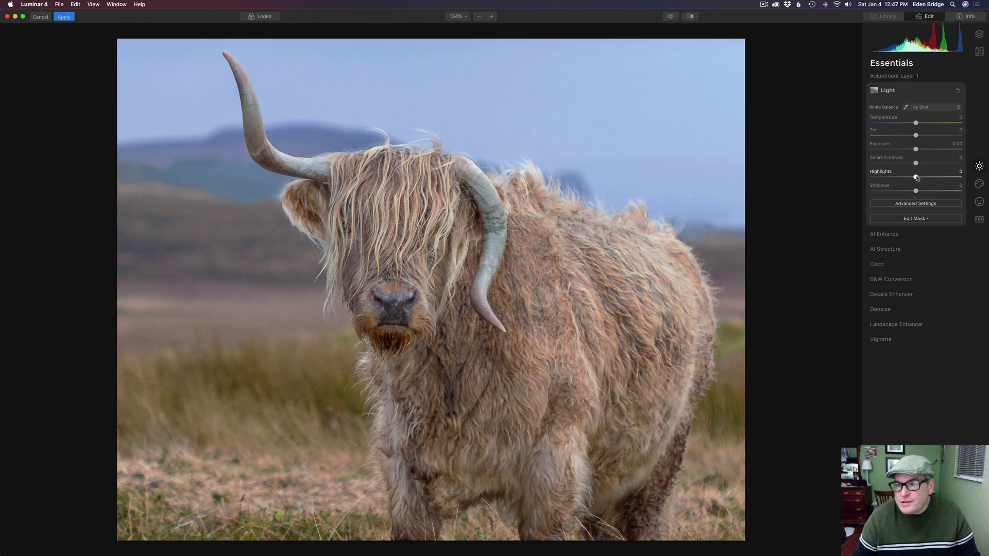
# - Set Highlights to 75 and Shadows to -82, comparing with the original
pyautogui.moveTo(917, 178); pyautogui.dragTo(959, 179)
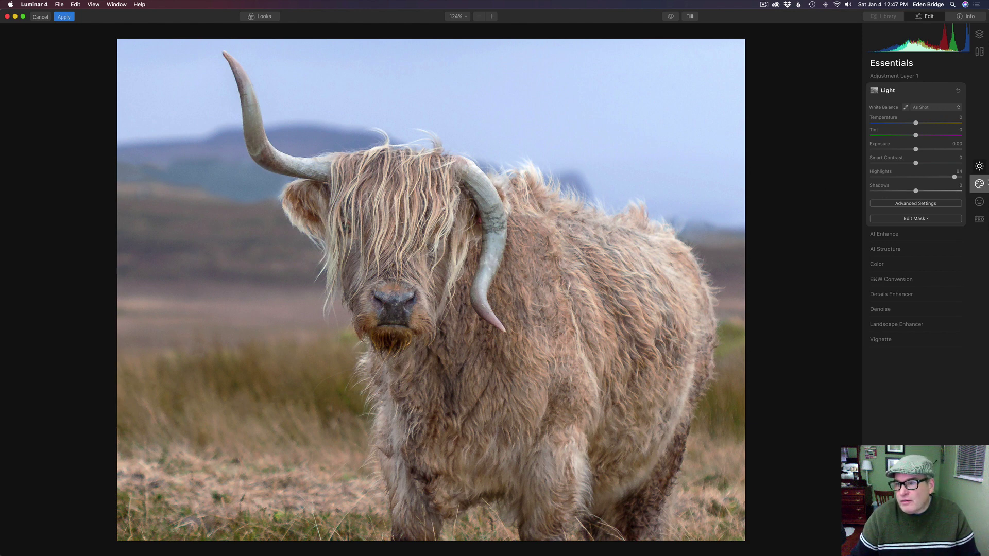
pyautogui.click(949, 178)
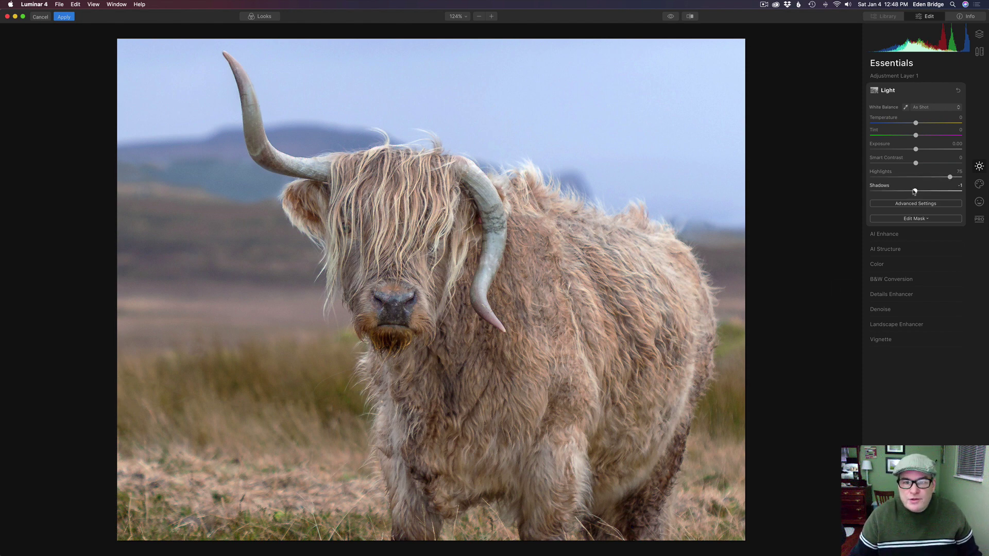
pyautogui.moveTo(916, 191); pyautogui.dragTo(878, 191)
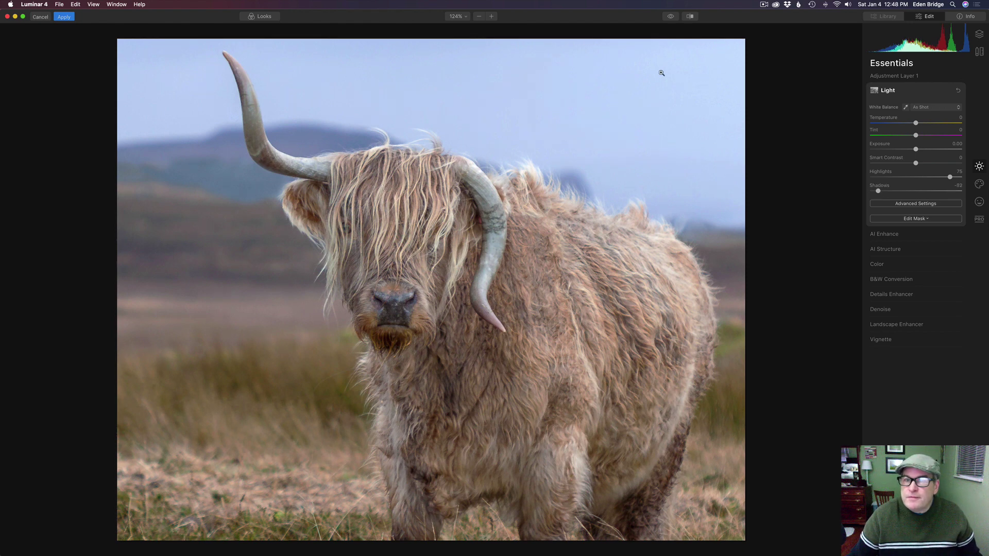
pyautogui.click(671, 17)
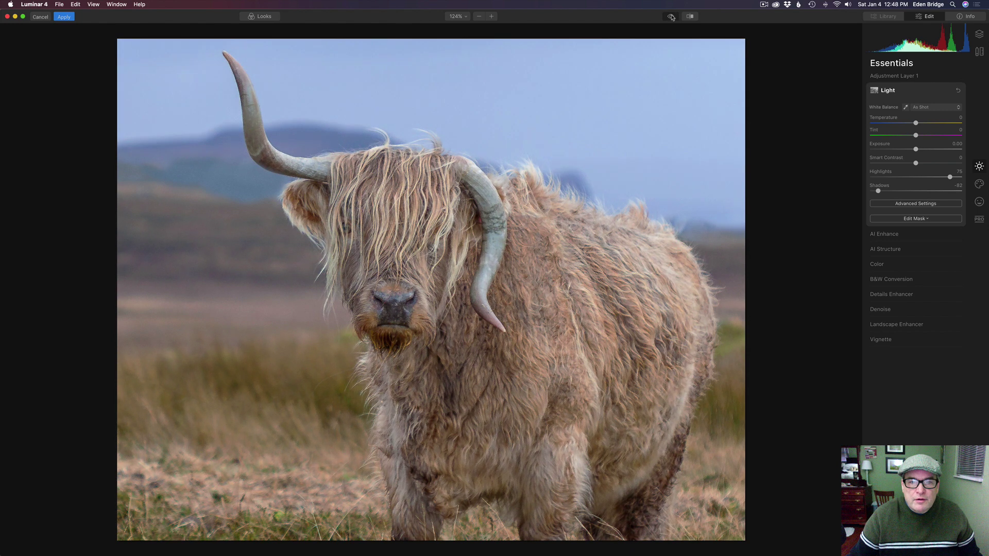
pyautogui.click(672, 17)
pyautogui.click(671, 17)
pyautogui.click(671, 17)
pyautogui.click(672, 17)
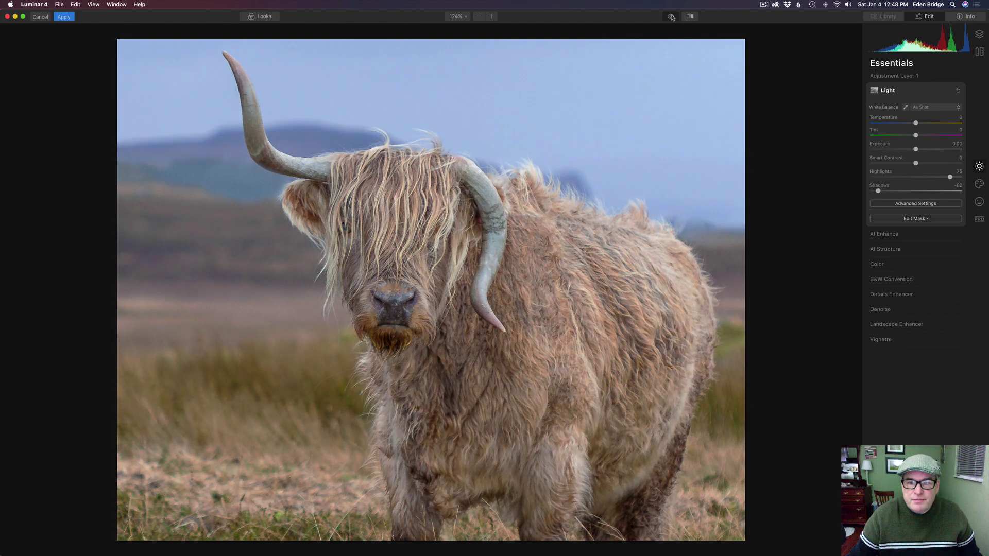
pyautogui.click(671, 17)
pyautogui.click(672, 17)
pyautogui.click(671, 17)
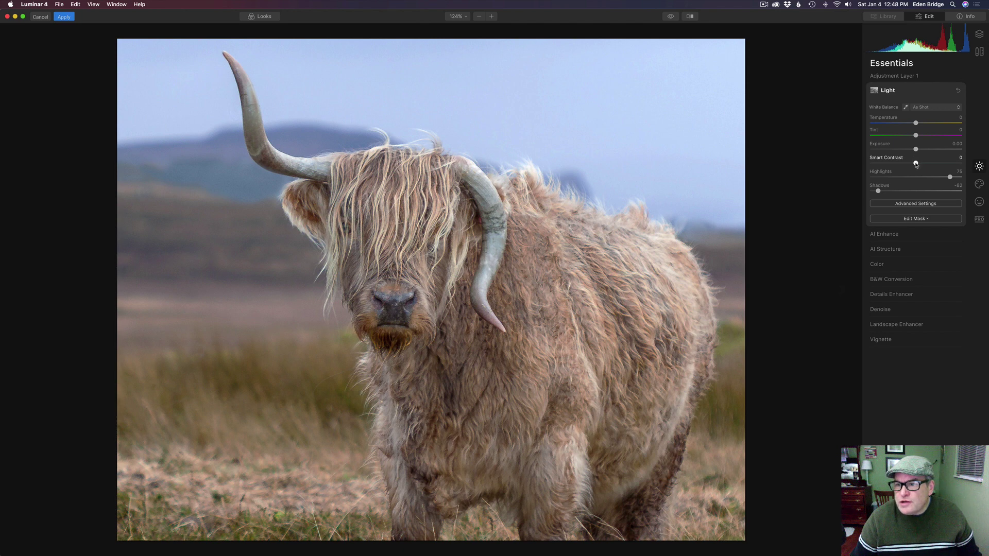
# - Raise Smart Contrast to 34 and compare the result with the original
pyautogui.moveTo(916, 164)
pyautogui.mouseDown()
pyautogui.moveTo(944, 164)
pyautogui.moveTo(933, 165)
pyautogui.mouseUp()
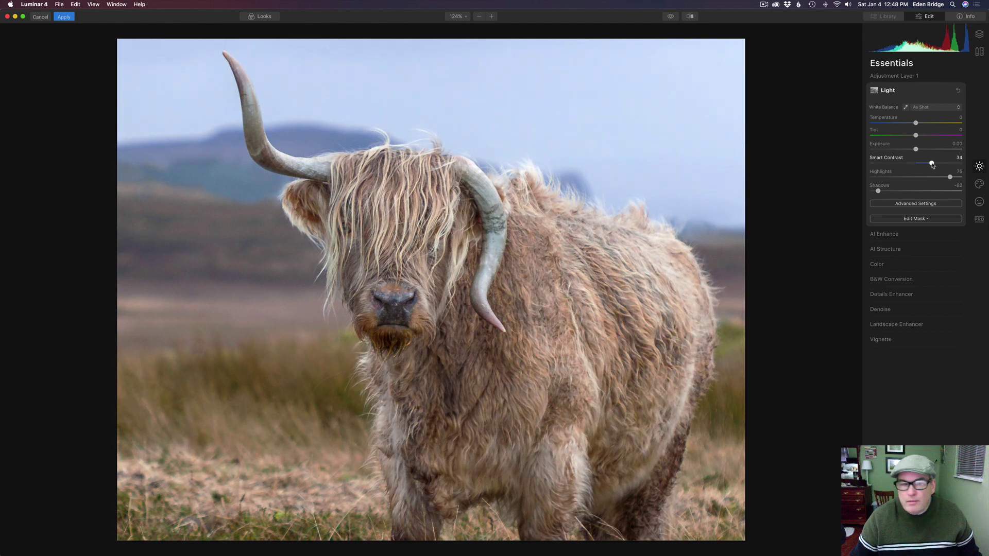
pyautogui.click(671, 17)
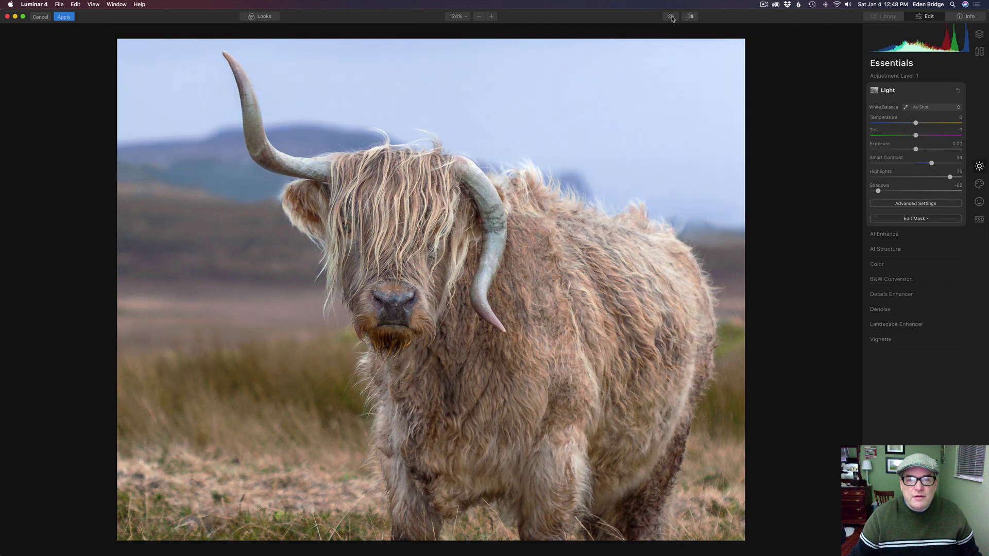
pyautogui.click(672, 17)
pyautogui.click(671, 16)
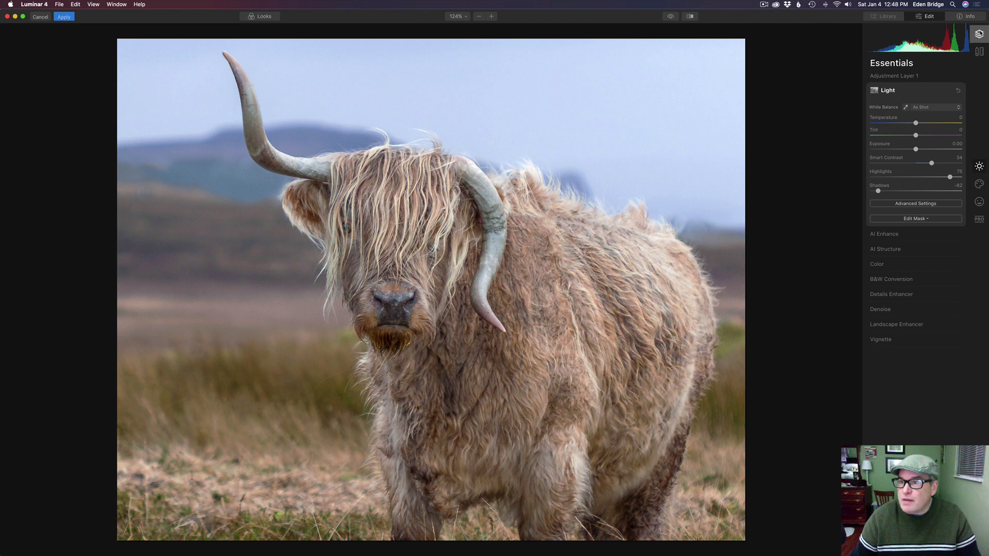
# - Switch Adjustment Layer 1's mask to Brush painting from the Layers panel
pyautogui.click(979, 34)
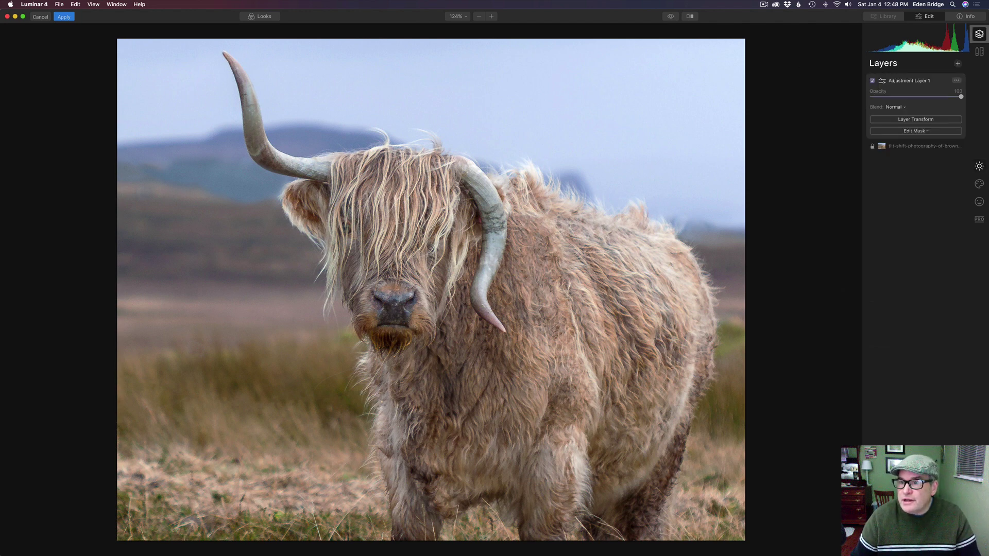
pyautogui.click(923, 132)
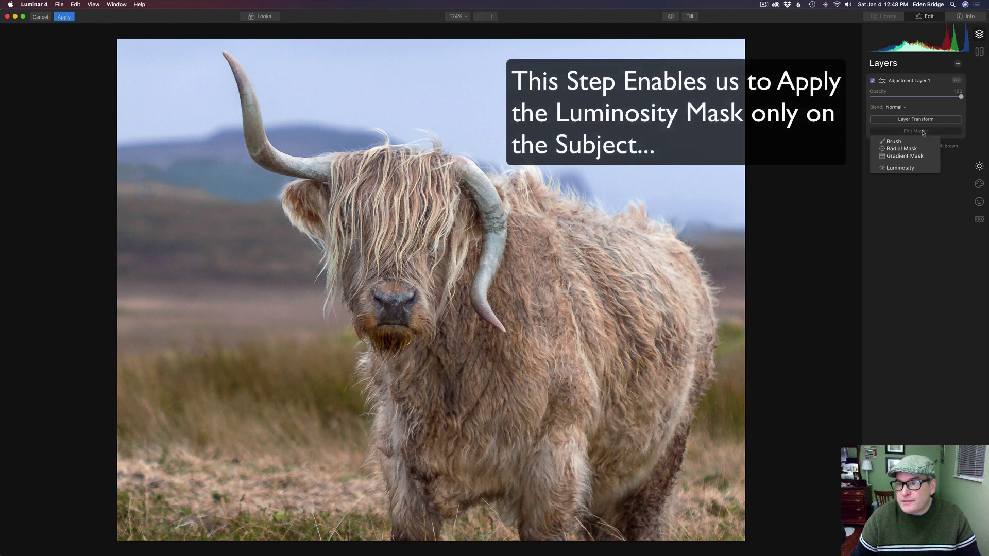
pyautogui.click(895, 142)
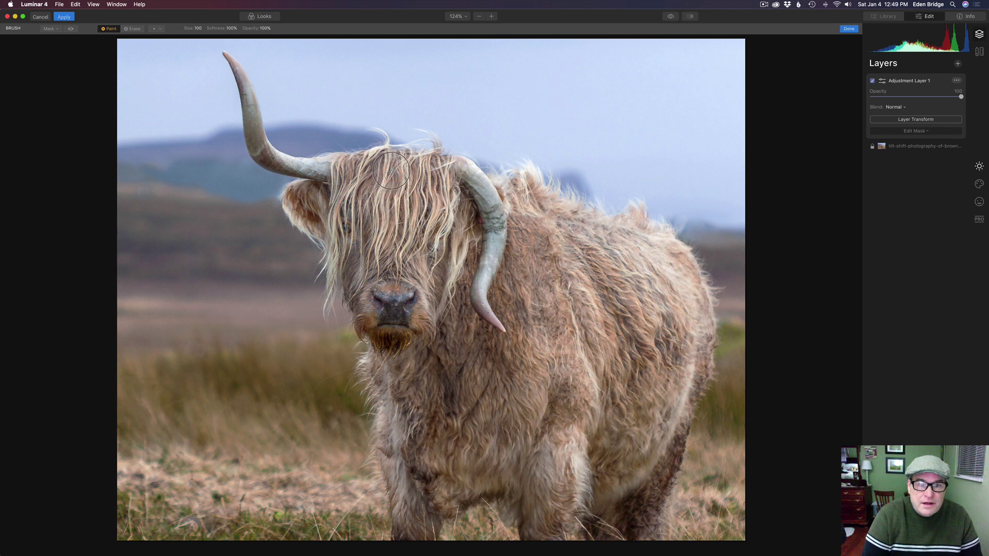
# - Paint the mask over the cow's face, back and body, with the red overlay shown
pyautogui.moveTo(391, 168)
pyautogui.mouseDown()
pyautogui.moveTo(348, 179)
pyautogui.moveTo(361, 171)
pyautogui.moveTo(344, 195)
pyautogui.moveTo(318, 188)
pyautogui.moveTo(332, 228)
pyautogui.moveTo(344, 197)
pyautogui.moveTo(378, 193)
pyautogui.moveTo(369, 270)
pyautogui.moveTo(374, 210)
pyautogui.moveTo(428, 171)
pyautogui.moveTo(442, 187)
pyautogui.moveTo(426, 206)
pyautogui.mouseUp()
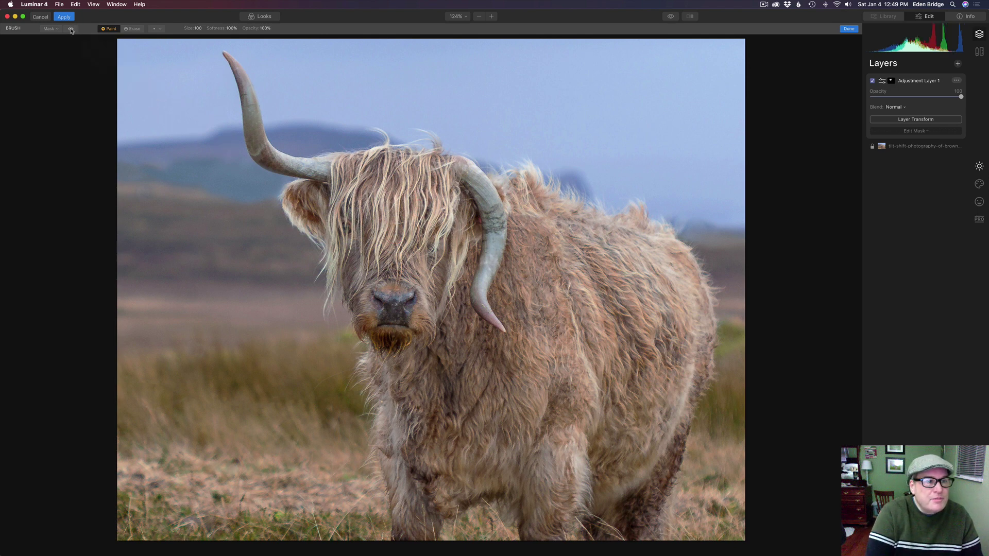
pyautogui.click(72, 29)
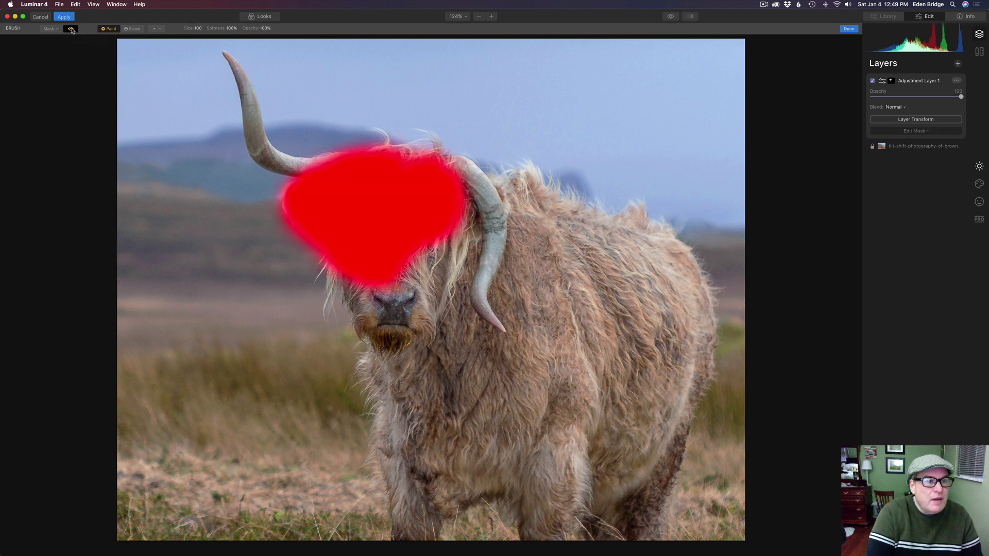
pyautogui.moveTo(465, 183)
pyautogui.mouseDown()
pyautogui.moveTo(633, 233)
pyautogui.moveTo(682, 282)
pyautogui.moveTo(693, 328)
pyautogui.moveTo(683, 390)
pyautogui.moveTo(621, 523)
pyautogui.moveTo(546, 533)
pyautogui.moveTo(520, 483)
pyautogui.moveTo(483, 476)
pyautogui.moveTo(444, 488)
pyautogui.moveTo(415, 529)
pyautogui.moveTo(382, 334)
pyautogui.moveTo(347, 254)
pyautogui.mouseUp()
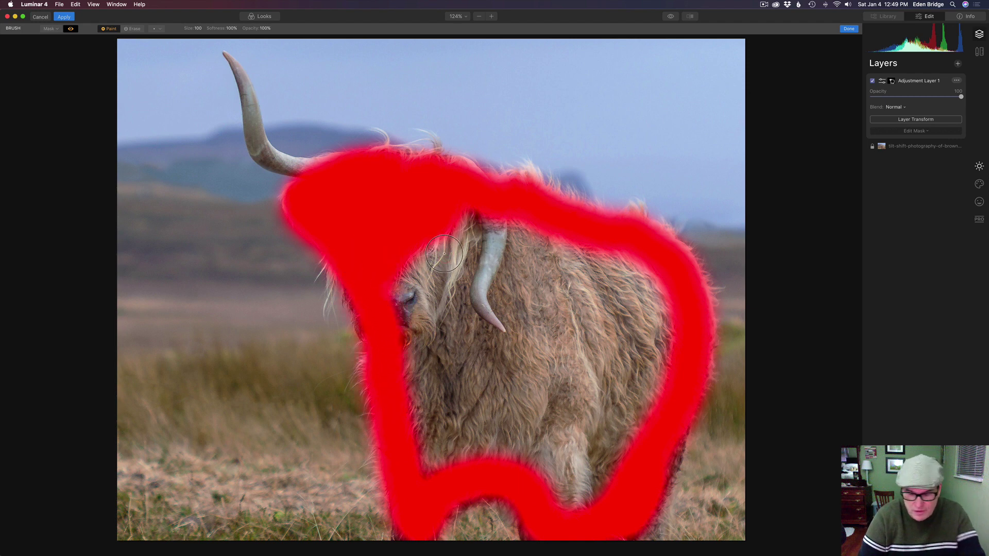
pyautogui.press(']')
pyautogui.press(']')
pyautogui.press(']')
pyautogui.press(']')
pyautogui.press(']')
pyautogui.press(']')
pyautogui.press(']')
pyautogui.moveTo(454, 251)
pyautogui.mouseDown()
pyautogui.moveTo(603, 263)
pyautogui.moveTo(637, 286)
pyautogui.moveTo(653, 325)
pyautogui.moveTo(634, 392)
pyautogui.moveTo(579, 488)
pyautogui.moveTo(585, 462)
pyautogui.moveTo(564, 471)
pyautogui.moveTo(495, 444)
pyautogui.moveTo(437, 447)
pyautogui.moveTo(401, 287)
pyautogui.moveTo(478, 324)
pyautogui.moveTo(538, 334)
pyautogui.moveTo(511, 363)
pyautogui.moveTo(586, 334)
pyautogui.moveTo(633, 453)
pyautogui.mouseUp()
# - With a smaller brush, mask the horn to its tip and the stray hair tufts
pyautogui.press('[')
pyautogui.press('[')
pyautogui.press('[')
pyautogui.press('[')
pyautogui.press('[')
pyautogui.press('[')
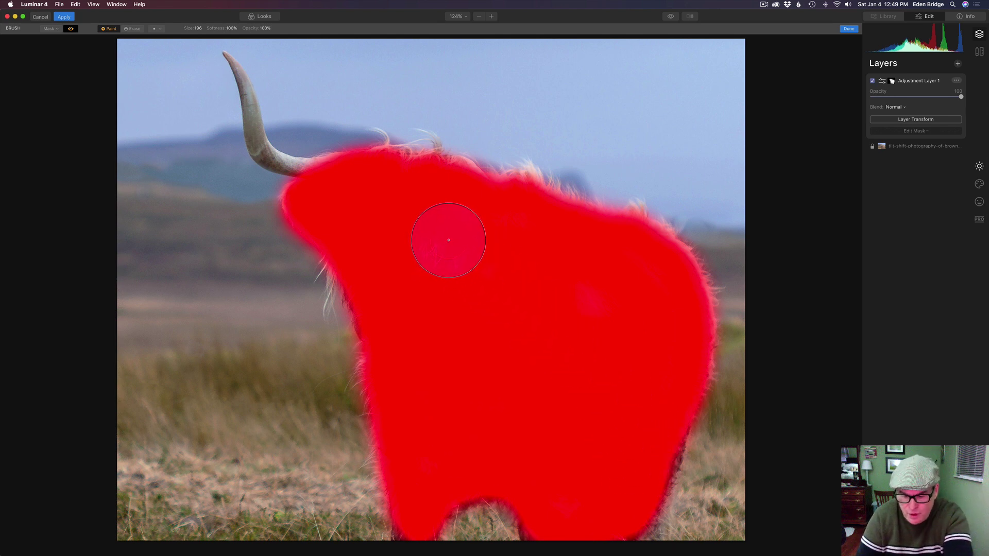
pyautogui.press('[')
pyautogui.press('[')
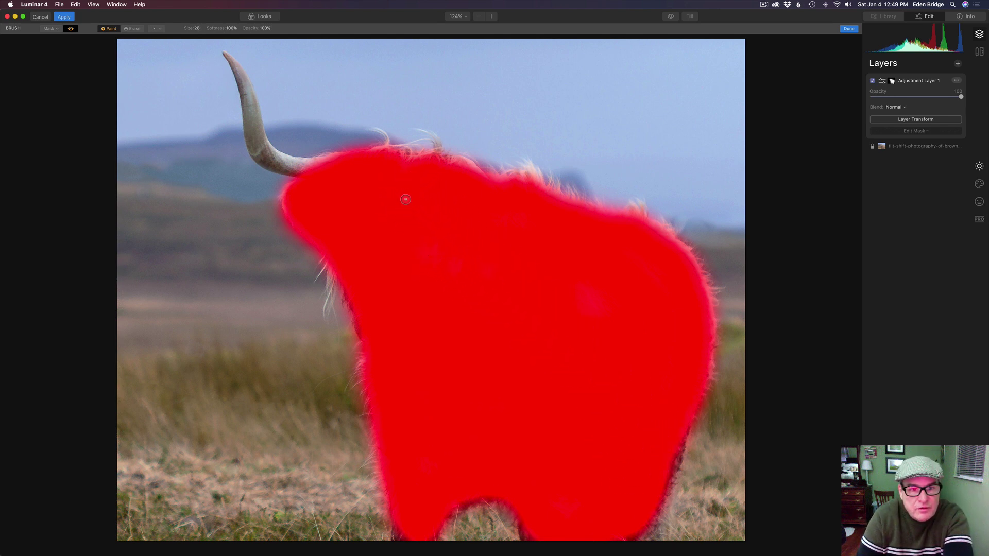
pyautogui.click(251, 132)
pyautogui.moveTo(253, 148)
pyautogui.mouseDown()
pyautogui.moveTo(318, 170)
pyautogui.moveTo(261, 148)
pyautogui.moveTo(253, 132)
pyautogui.moveTo(275, 160)
pyautogui.moveTo(244, 82)
pyautogui.moveTo(244, 117)
pyautogui.mouseUp()
pyautogui.press('[')
pyautogui.press('[')
pyautogui.press('[')
pyautogui.press('[')
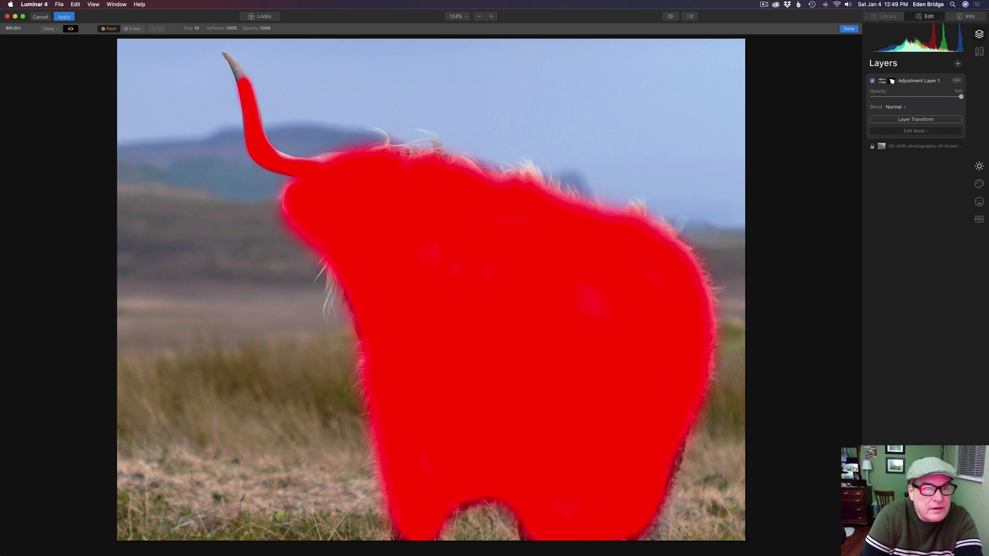
pyautogui.moveTo(225, 55)
pyautogui.mouseDown()
pyautogui.moveTo(241, 86)
pyautogui.moveTo(227, 55)
pyautogui.moveTo(247, 89)
pyautogui.mouseUp()
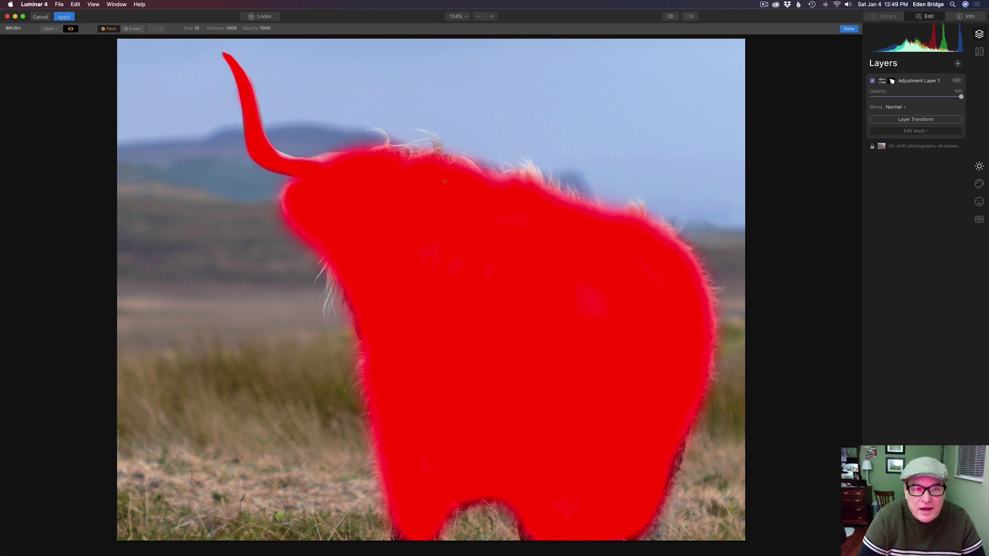
pyautogui.moveTo(387, 142)
pyautogui.mouseDown()
pyautogui.moveTo(412, 153)
pyautogui.moveTo(437, 149)
pyautogui.moveTo(429, 127)
pyautogui.moveTo(442, 157)
pyautogui.mouseUp()
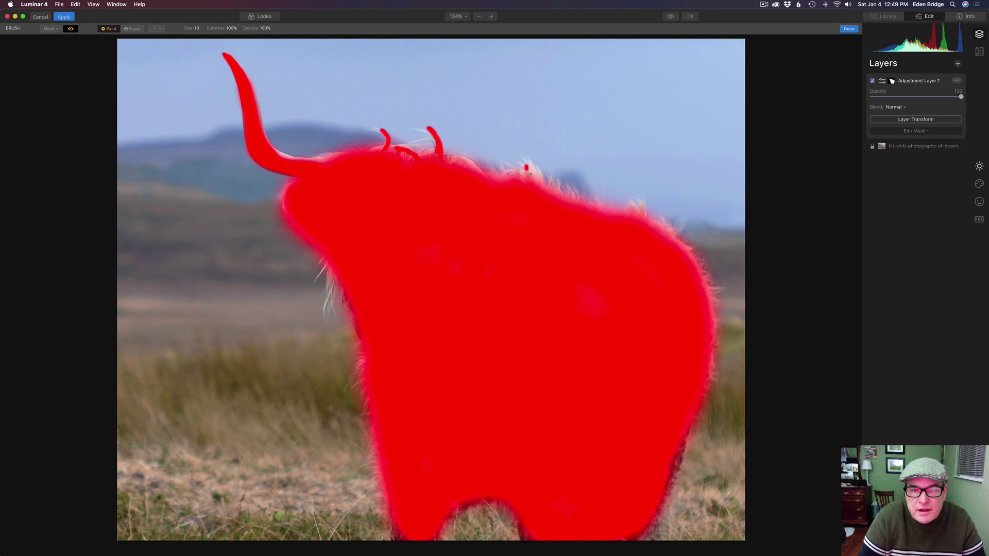
pyautogui.moveTo(531, 174); pyautogui.dragTo(553, 195)
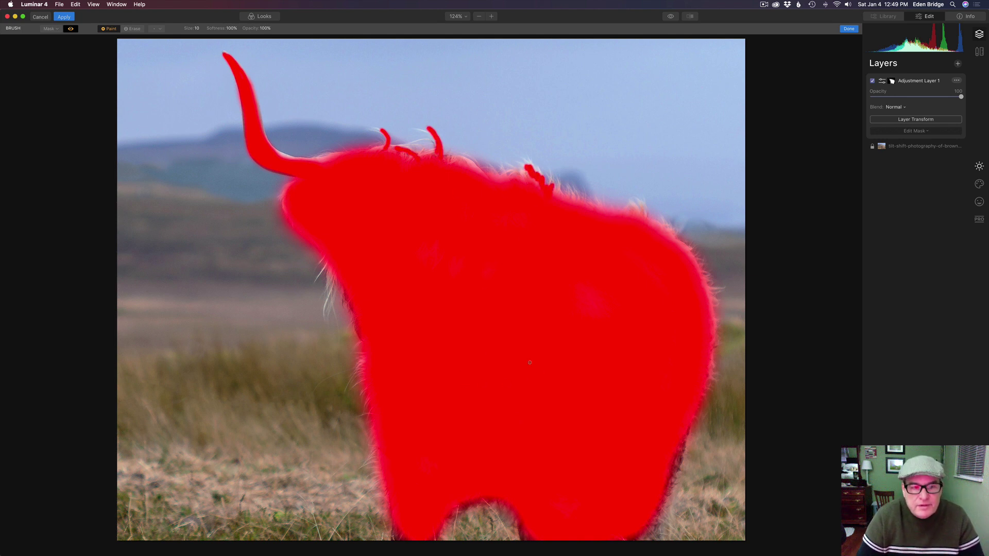
pyautogui.moveTo(332, 270)
pyautogui.mouseDown()
pyautogui.moveTo(326, 308)
pyautogui.moveTo(327, 261)
pyautogui.mouseUp()
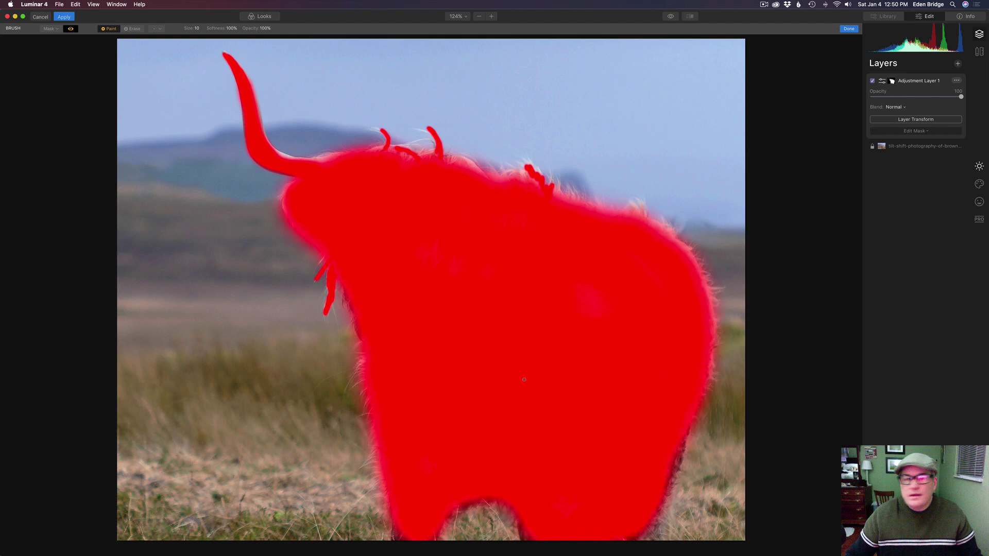
# - Hide the mask overlay and compare the masked edit with the original photo
pyautogui.click(73, 30)
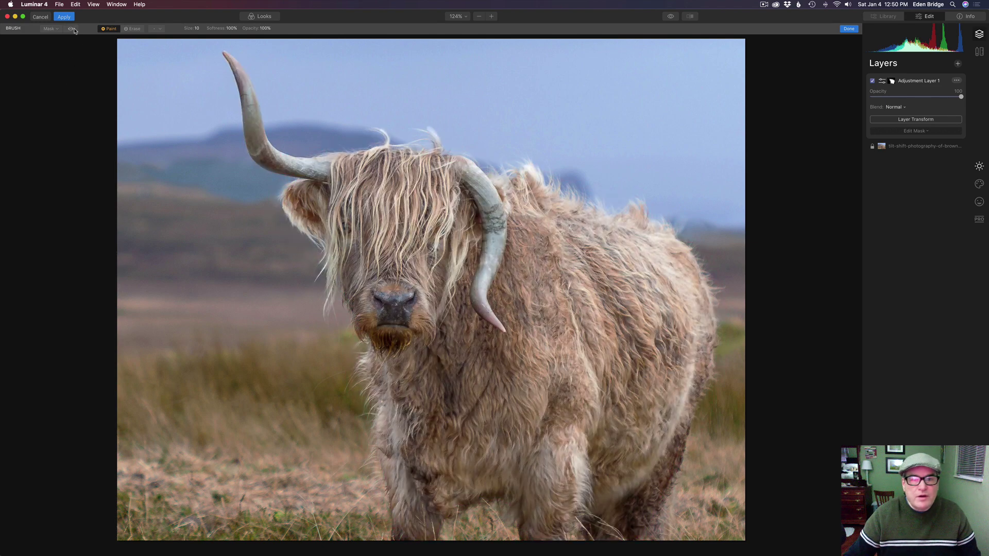
pyautogui.click(670, 17)
pyautogui.click(670, 16)
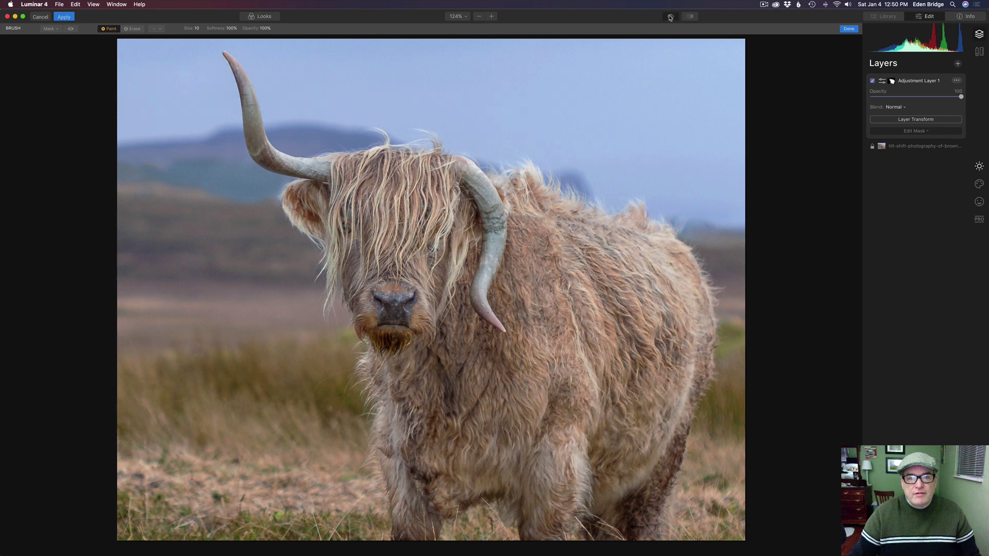
pyautogui.click(671, 17)
pyautogui.click(670, 16)
pyautogui.click(670, 17)
pyautogui.click(670, 17)
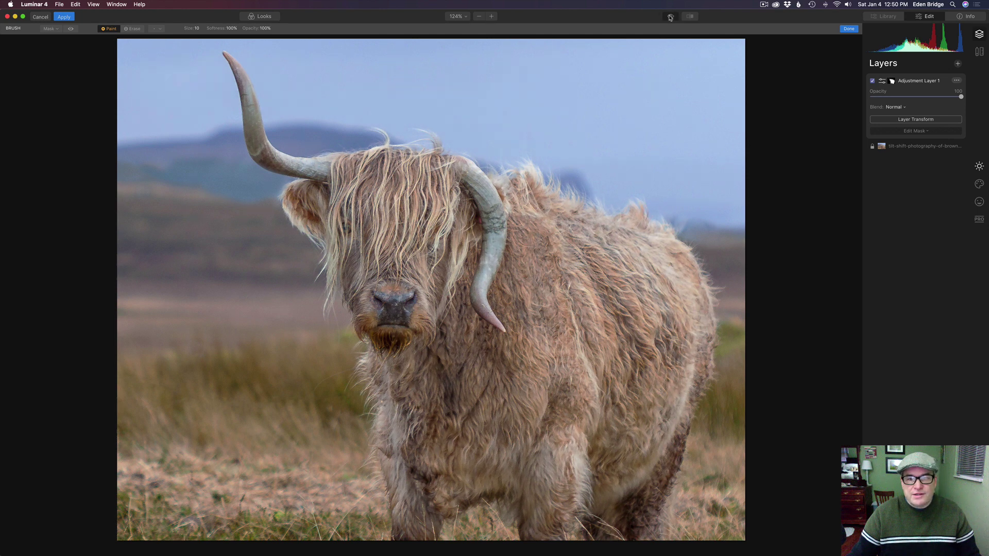
pyautogui.click(670, 17)
pyautogui.click(670, 17)
pyautogui.click(670, 17)
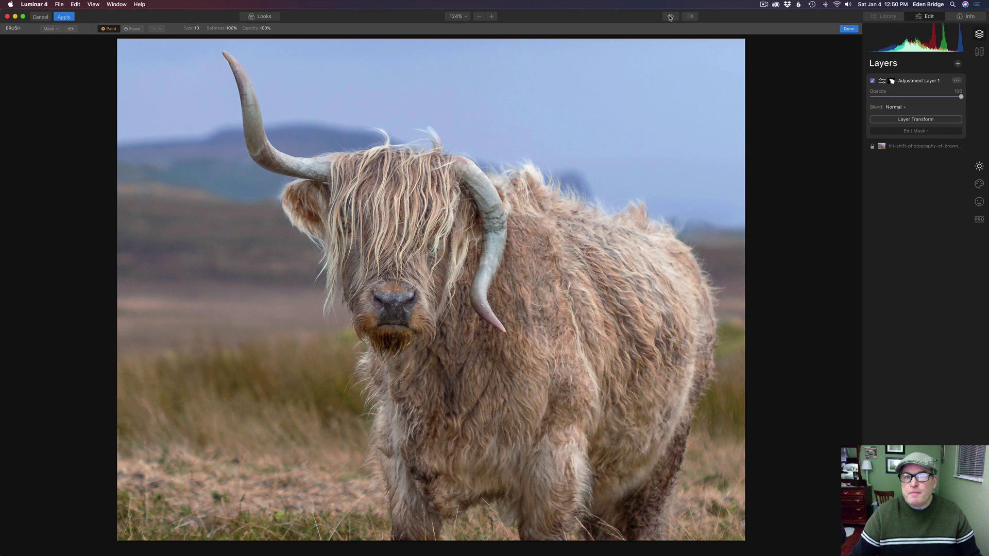
# - Finish mask painting and rename Adjustment Layer 1 to 'Lights'
pyautogui.click(849, 29)
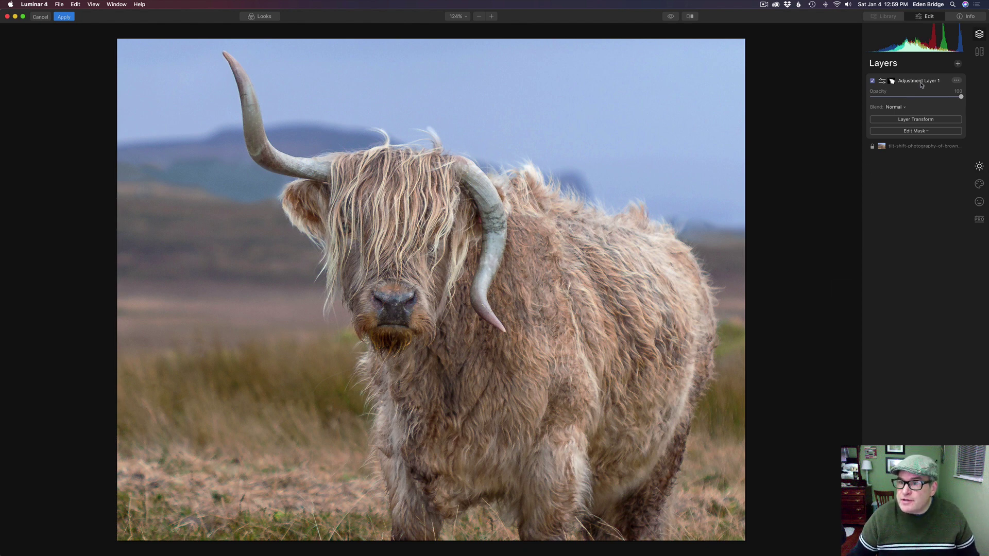
pyautogui.click(956, 81)
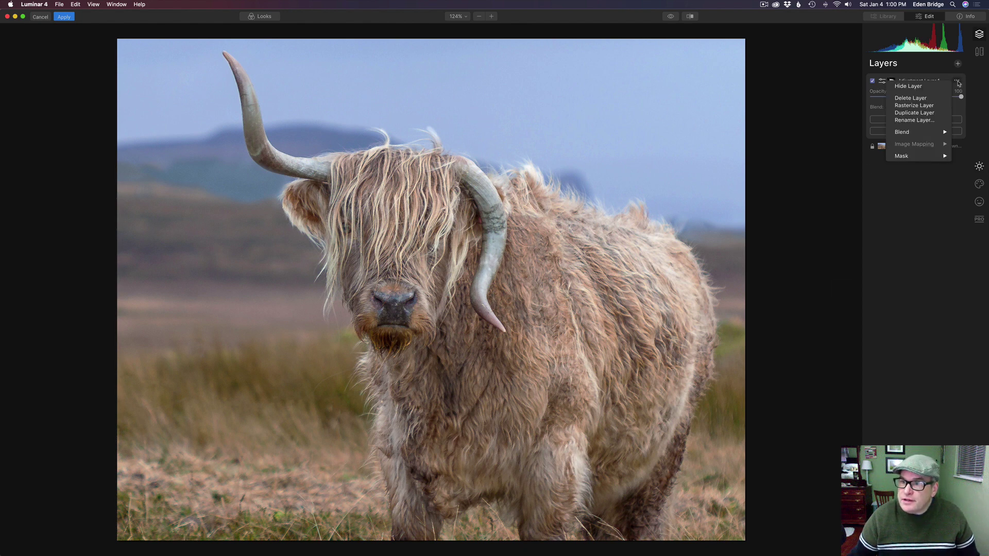
pyautogui.click(919, 120)
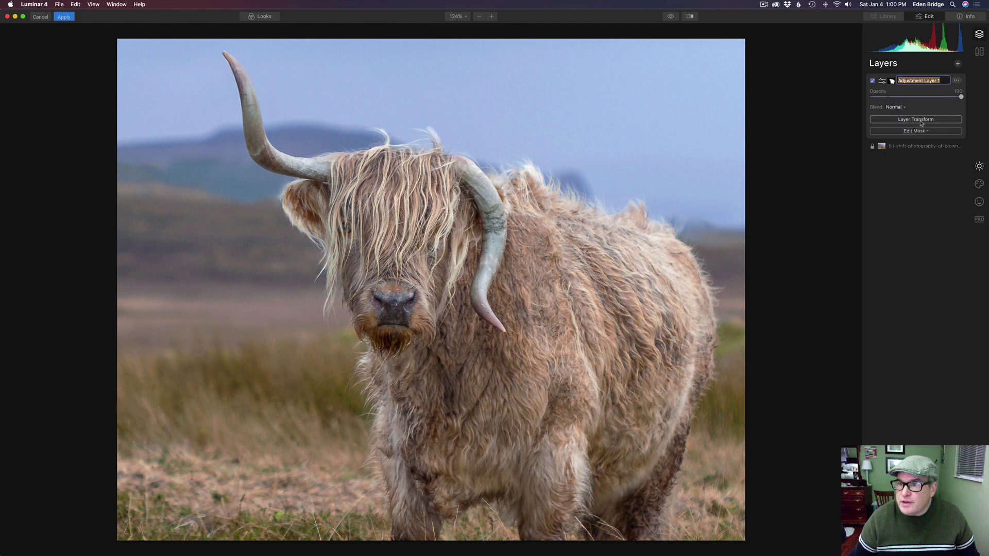
pyautogui.write('Lights')
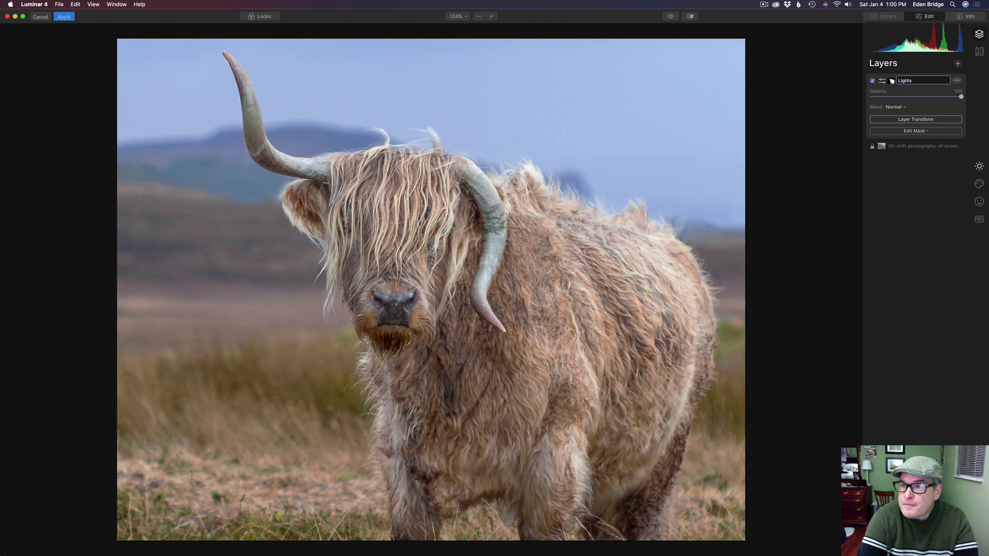
pyautogui.press('Return')
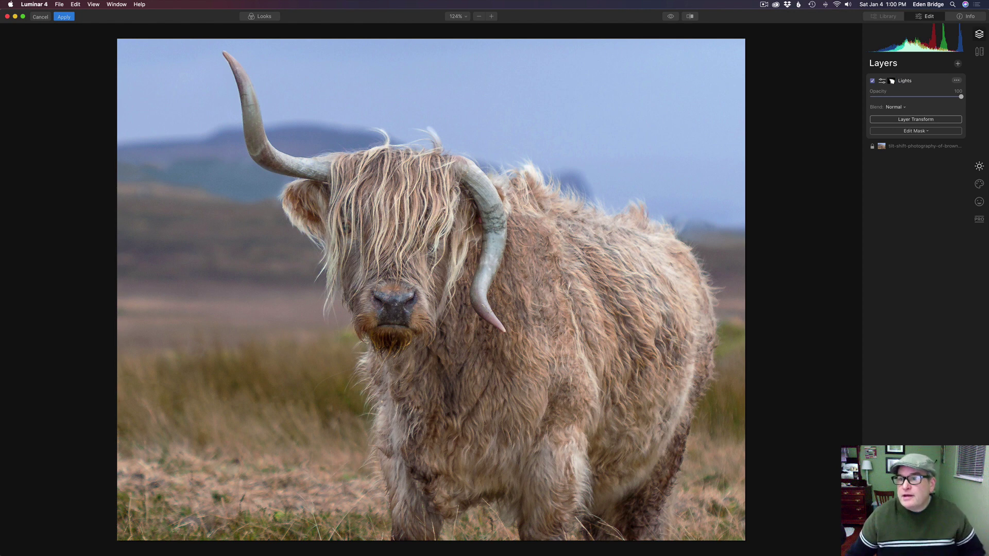
# - Add a new adjustment layer named 'Darks' and copy the Lights layer's mask
pyautogui.click(958, 64)
pyautogui.click(933, 74)
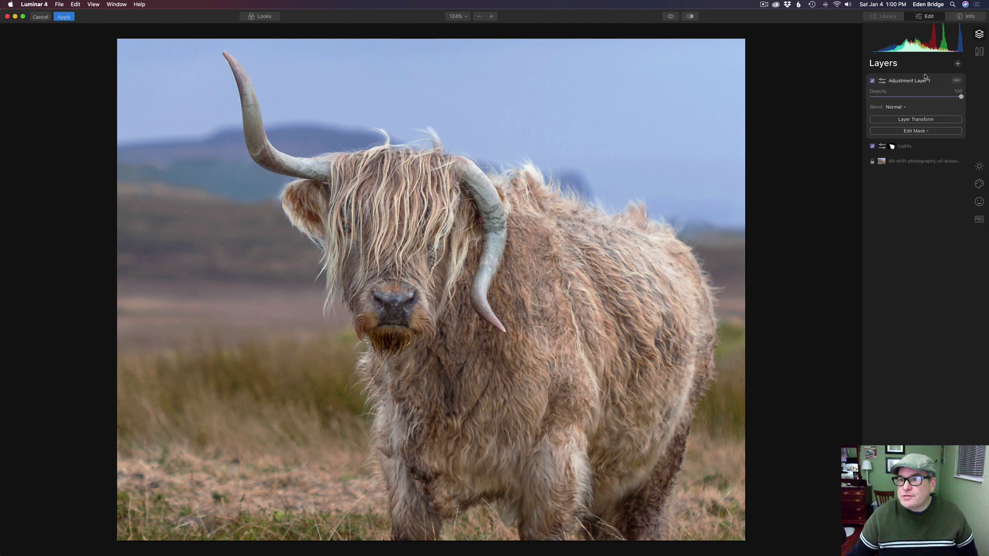
pyautogui.click(958, 81)
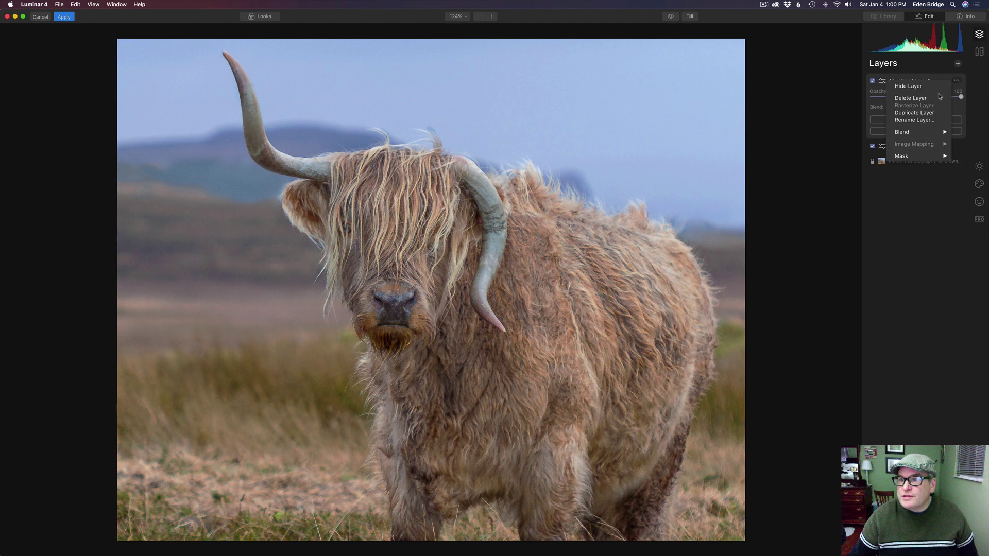
pyautogui.click(923, 121)
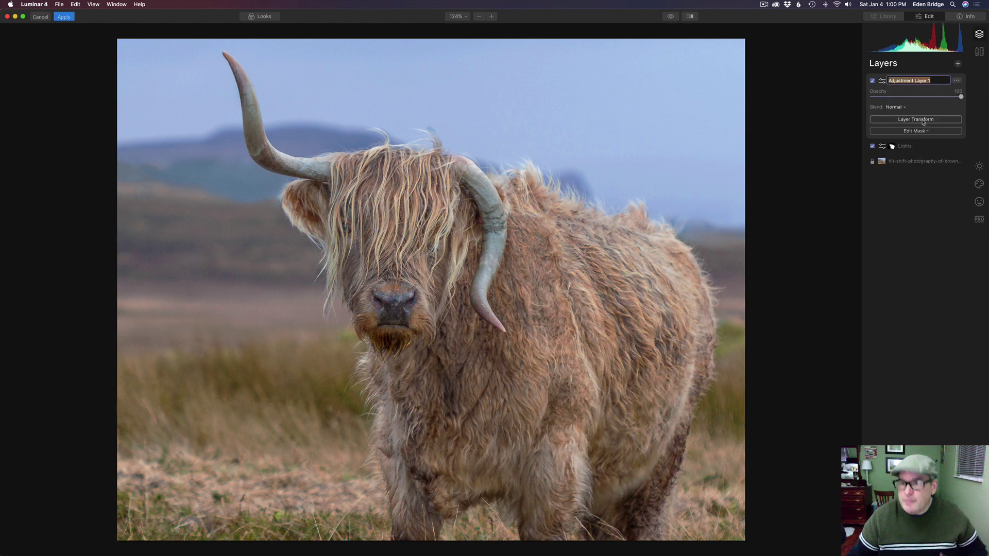
pyautogui.write('Darks')
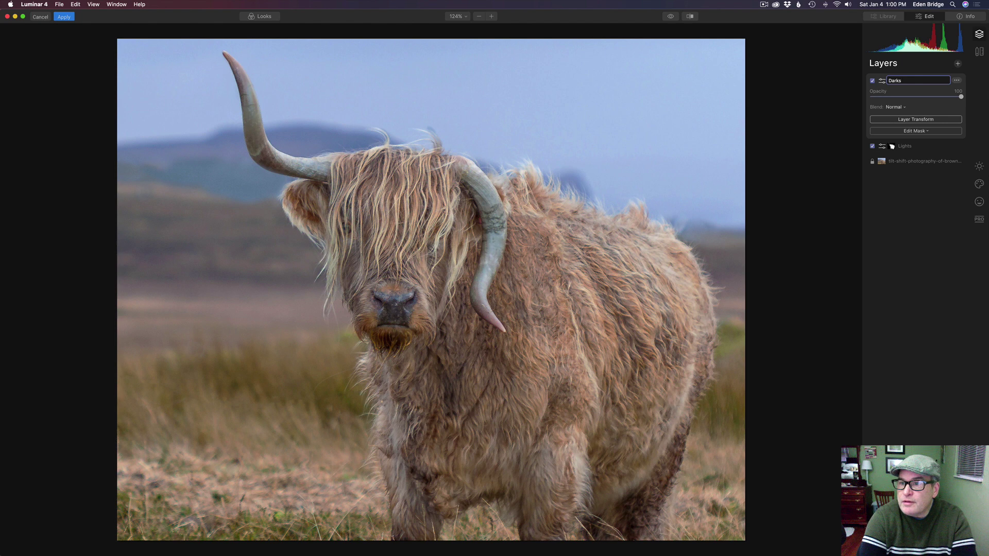
pyautogui.press('Return')
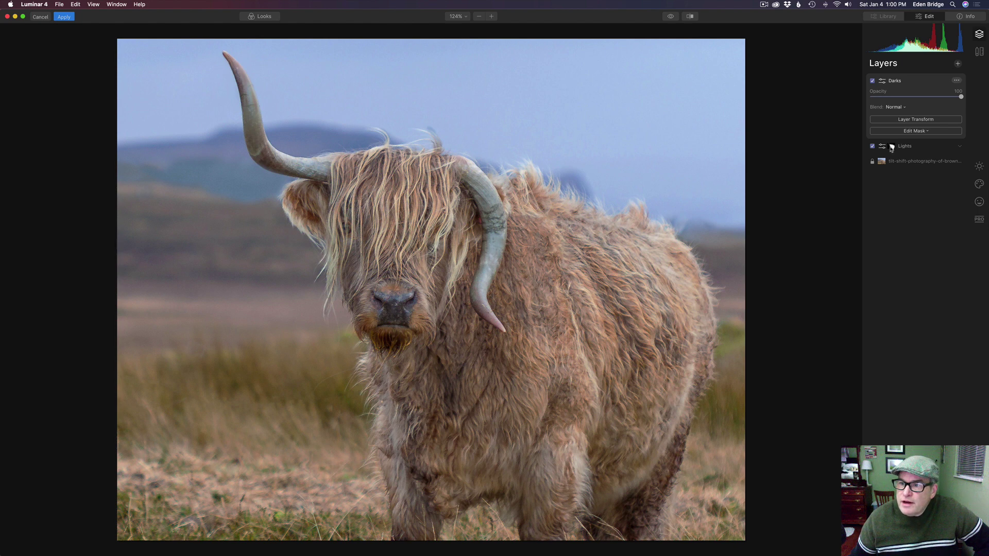
pyautogui.rightClick(892, 149)
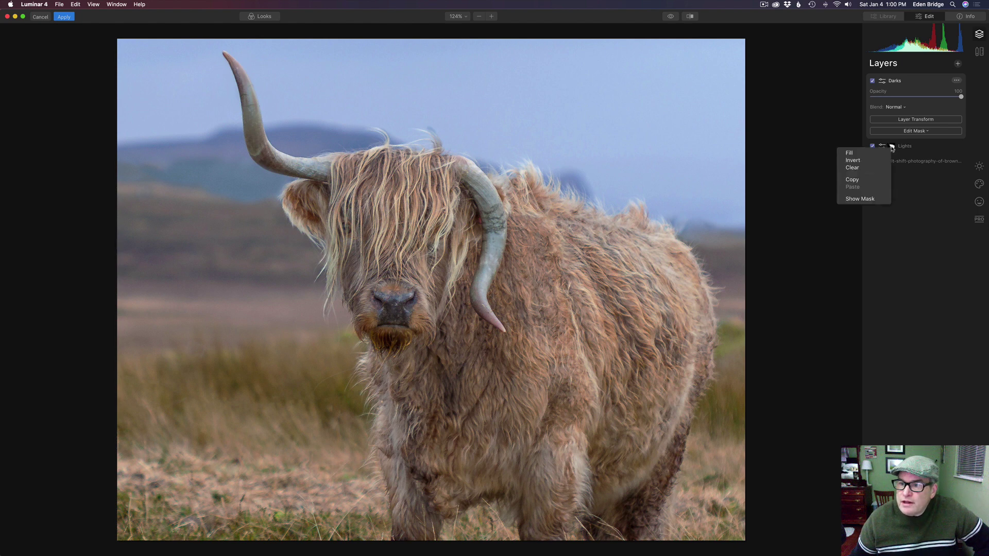
pyautogui.click(866, 182)
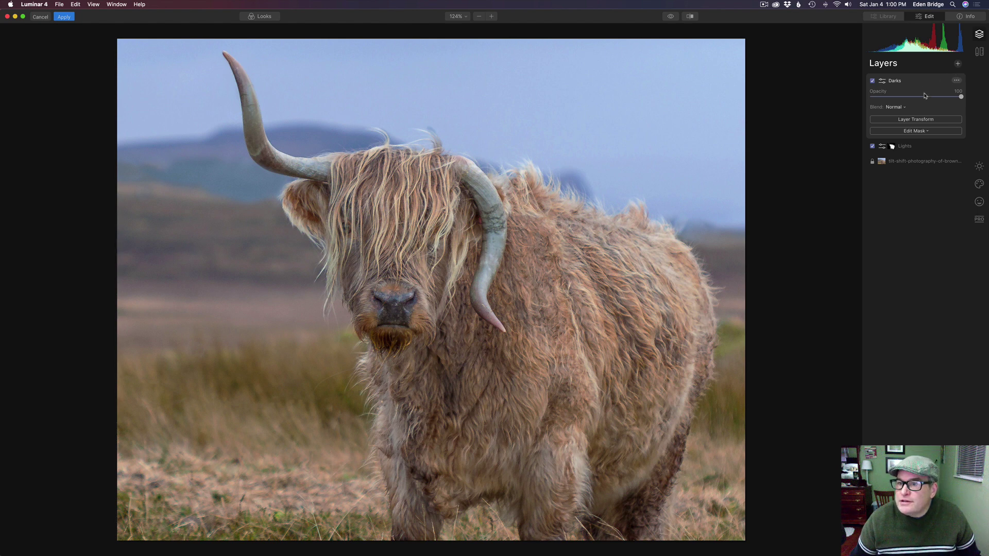
# - Give the Darks layer's Light adjustment a Luminosity mask and adjust its mask options
pyautogui.click(979, 166)
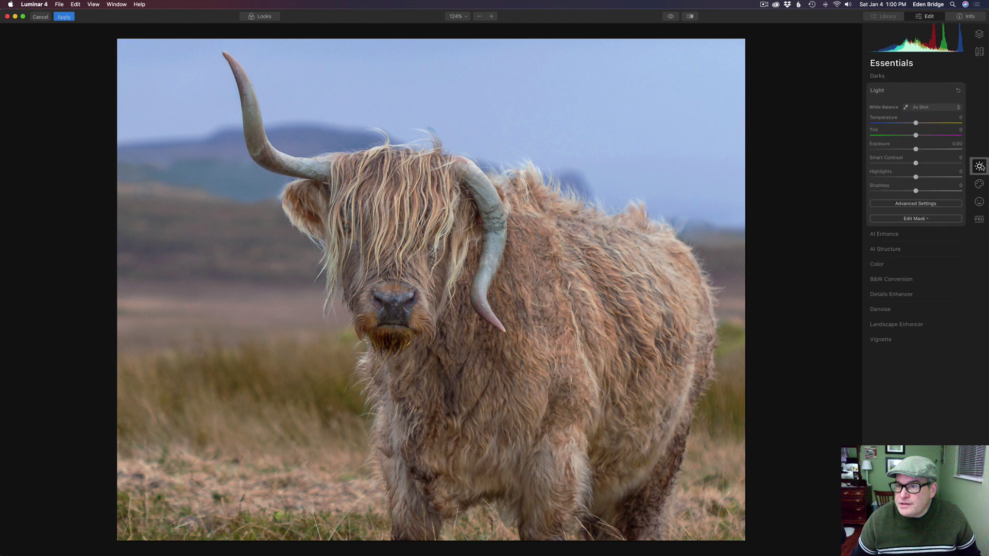
pyautogui.click(922, 221)
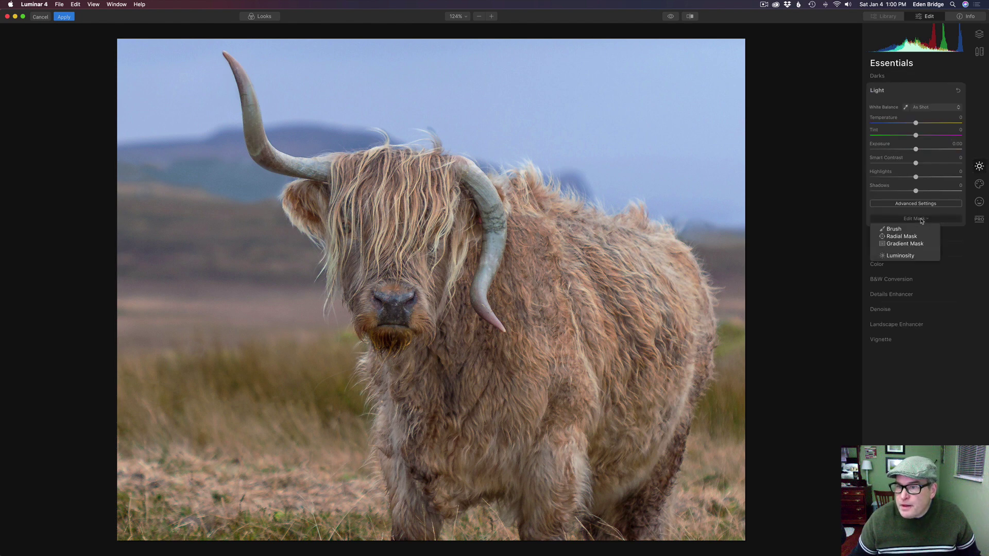
pyautogui.click(908, 256)
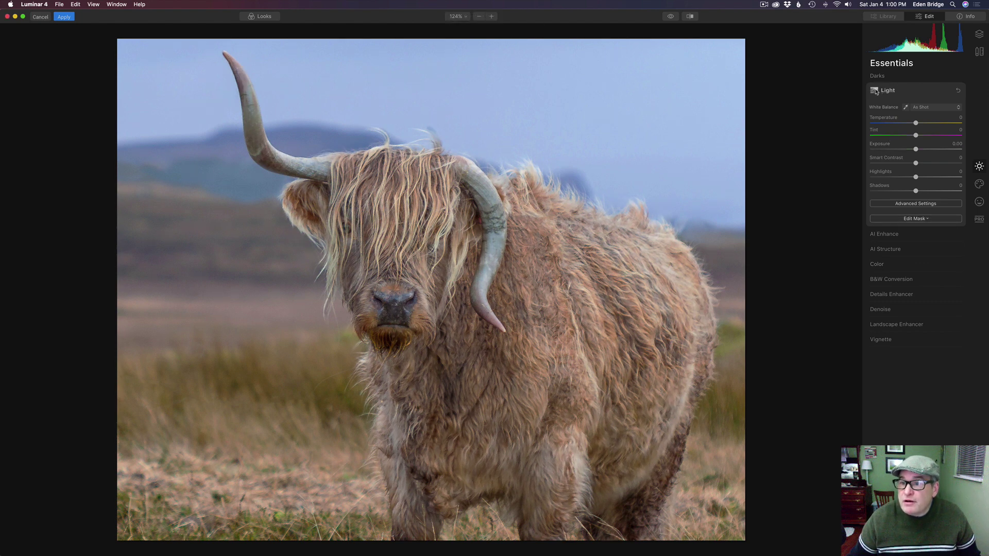
pyautogui.click(875, 92)
pyautogui.click(863, 101)
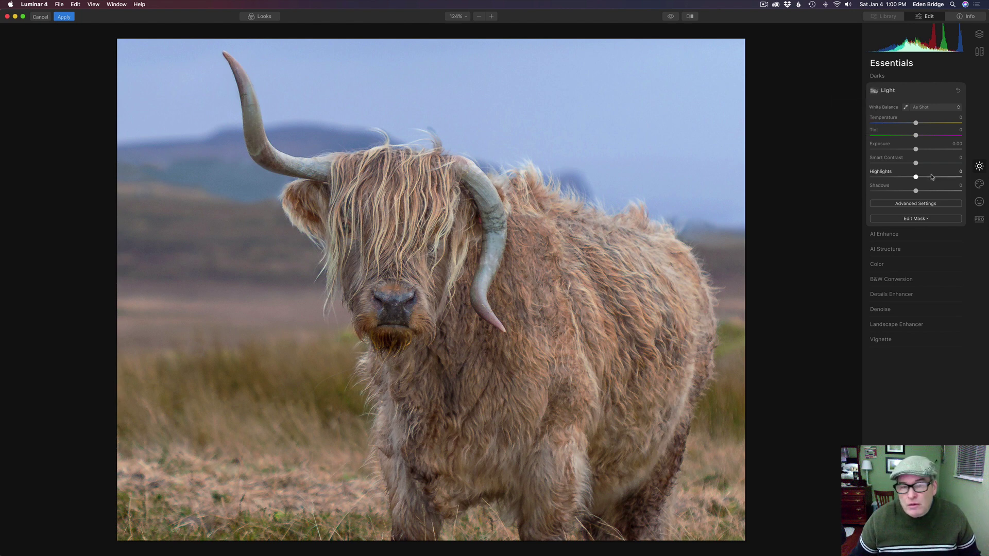
# - Set Shadows to -88, Smart Contrast to 44 and Exposure to -0.29
pyautogui.moveTo(916, 191); pyautogui.dragTo(875, 190)
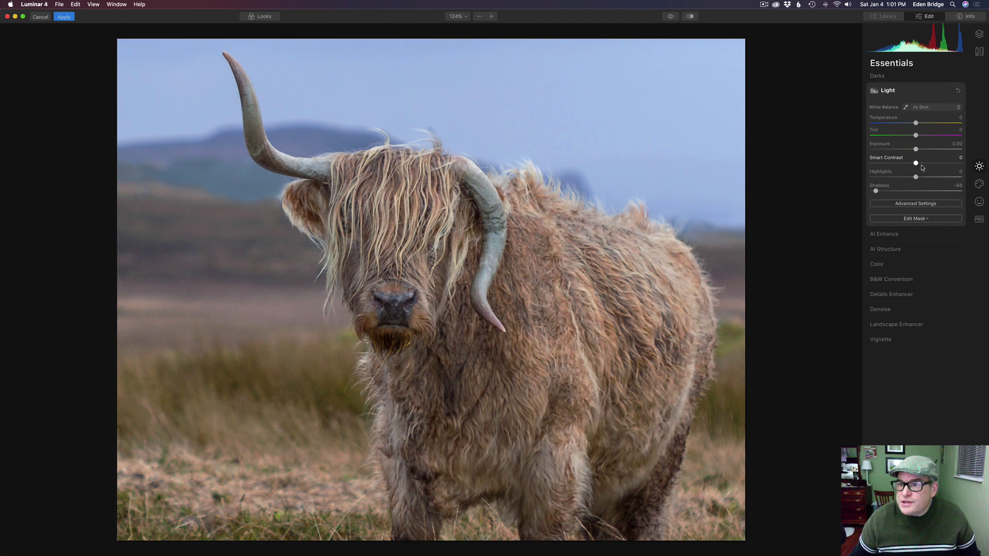
pyautogui.moveTo(916, 164); pyautogui.dragTo(939, 167)
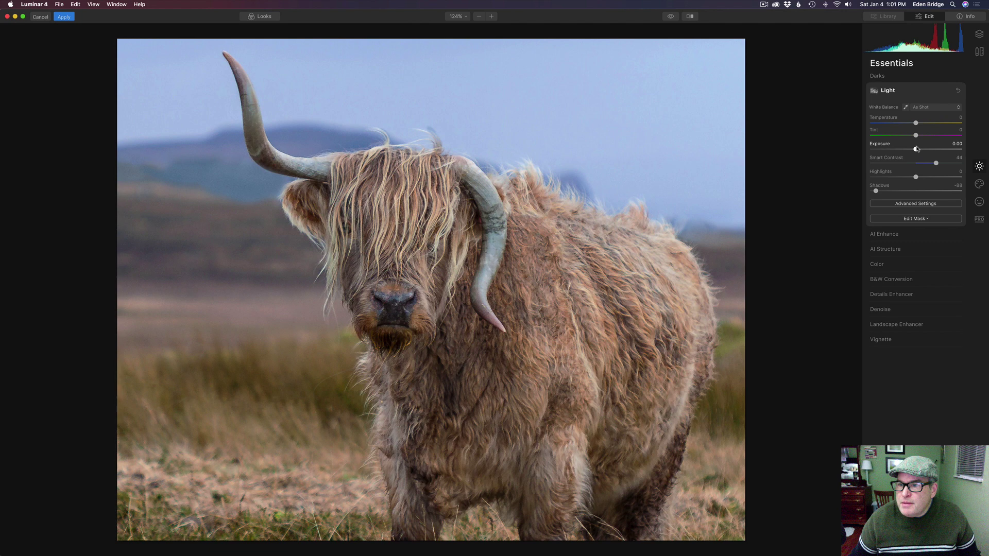
pyautogui.moveTo(916, 149); pyautogui.dragTo(913, 150)
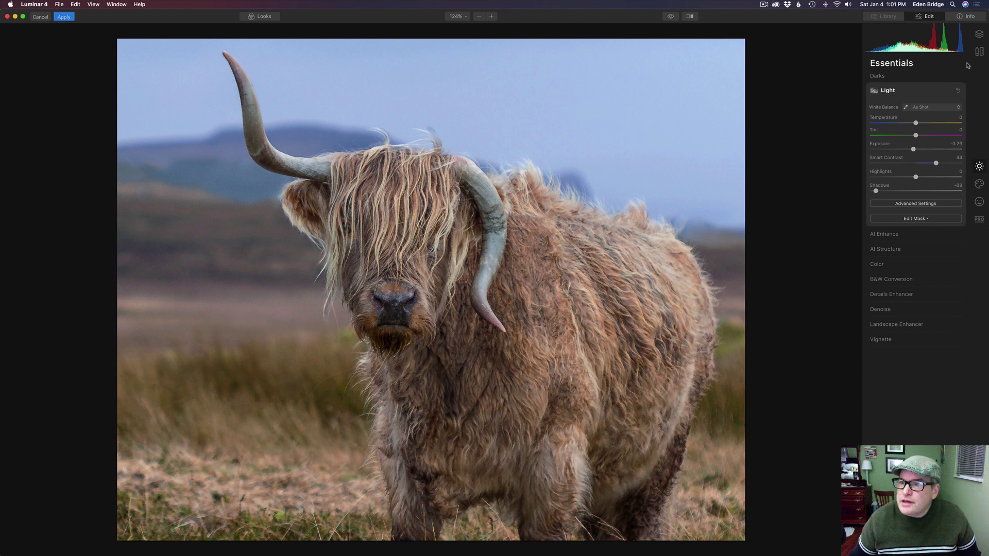
# - Paste the copied Lights mask onto the Darks layer so its darkening is confined to the cow
pyautogui.click(979, 34)
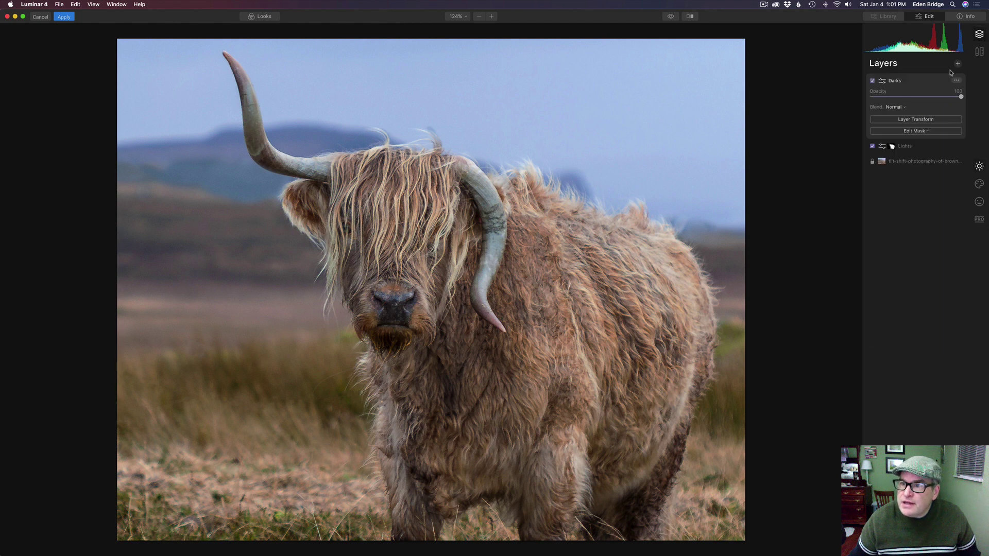
pyautogui.click(922, 132)
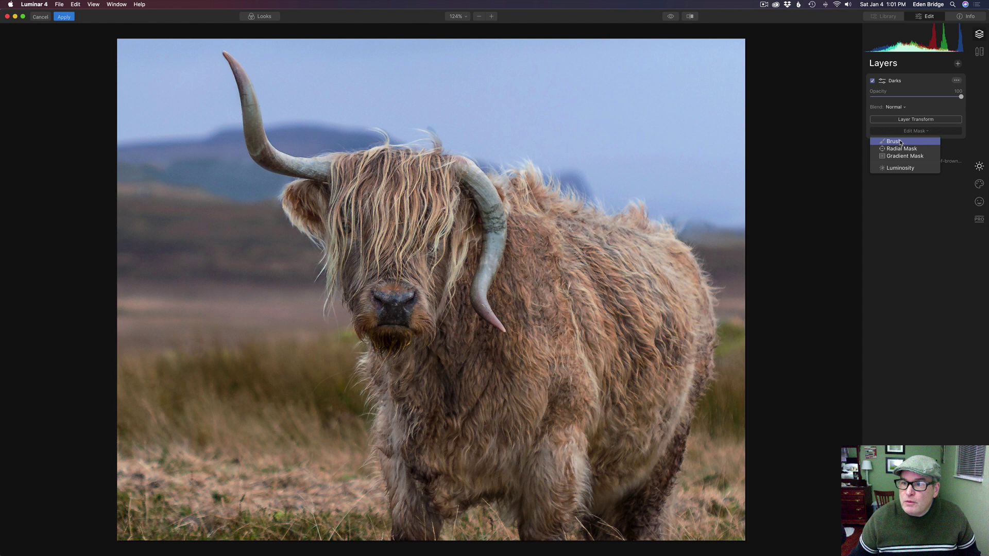
pyautogui.click(901, 142)
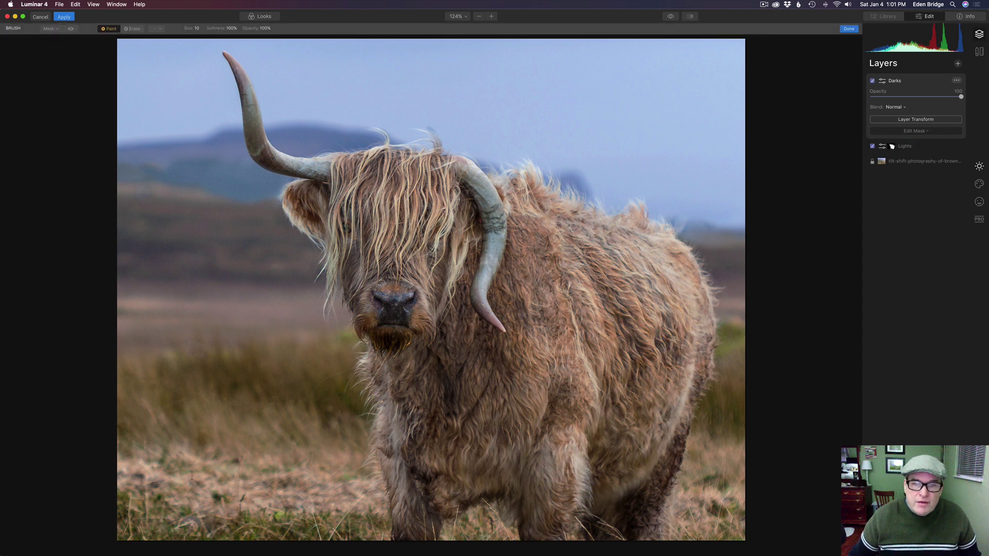
pyautogui.click(58, 29)
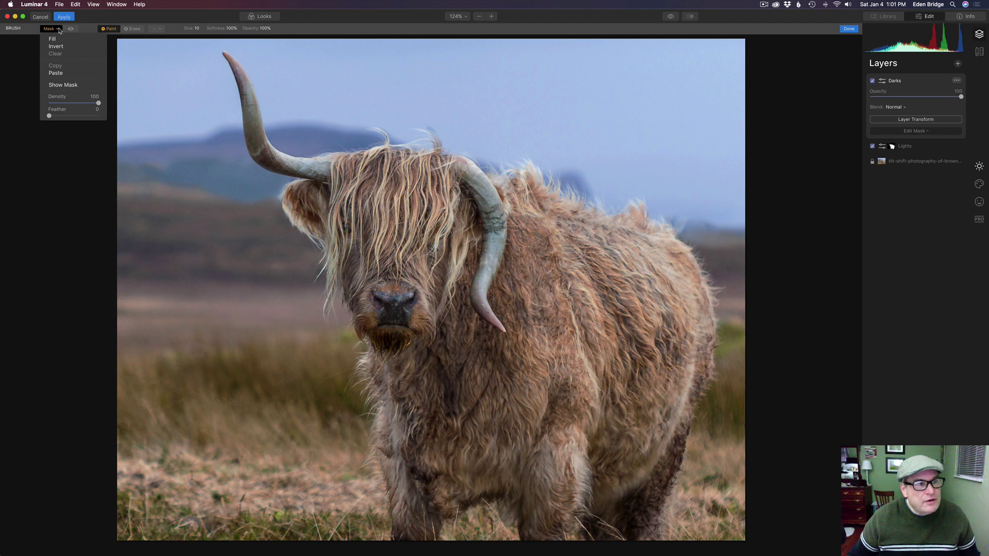
pyautogui.click(70, 73)
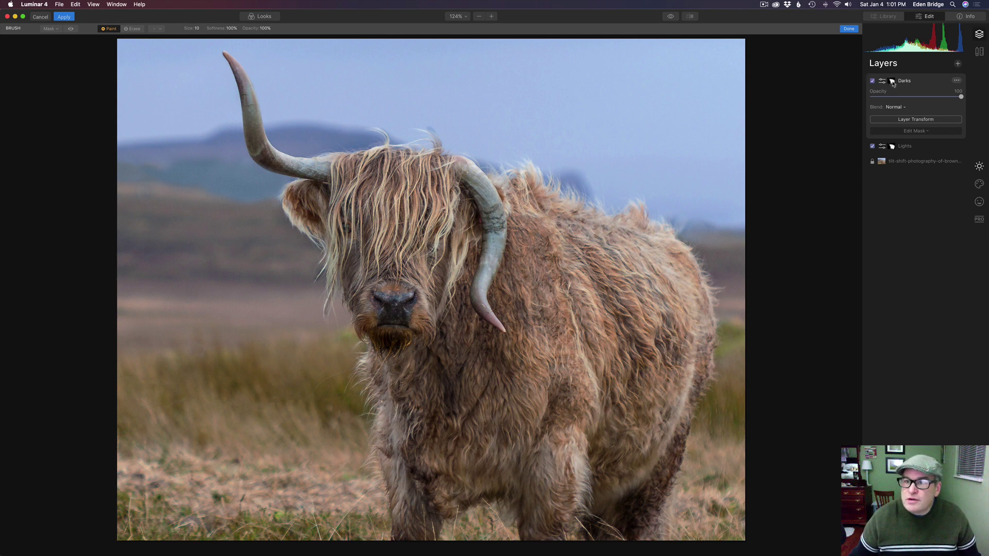
pyautogui.click(854, 30)
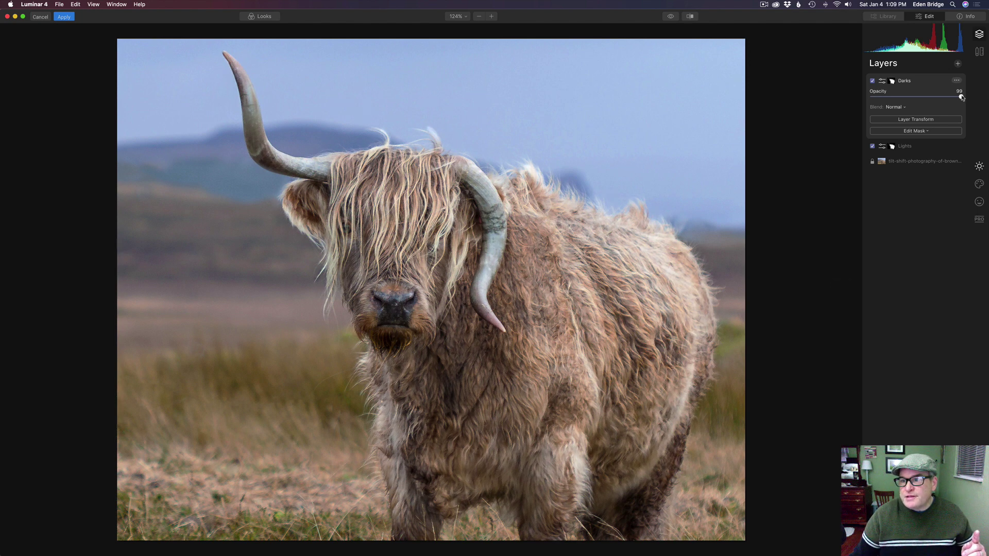
pyautogui.moveTo(962, 97)
pyautogui.mouseDown()
pyautogui.moveTo(917, 99)
pyautogui.moveTo(974, 101)
pyautogui.mouseUp()
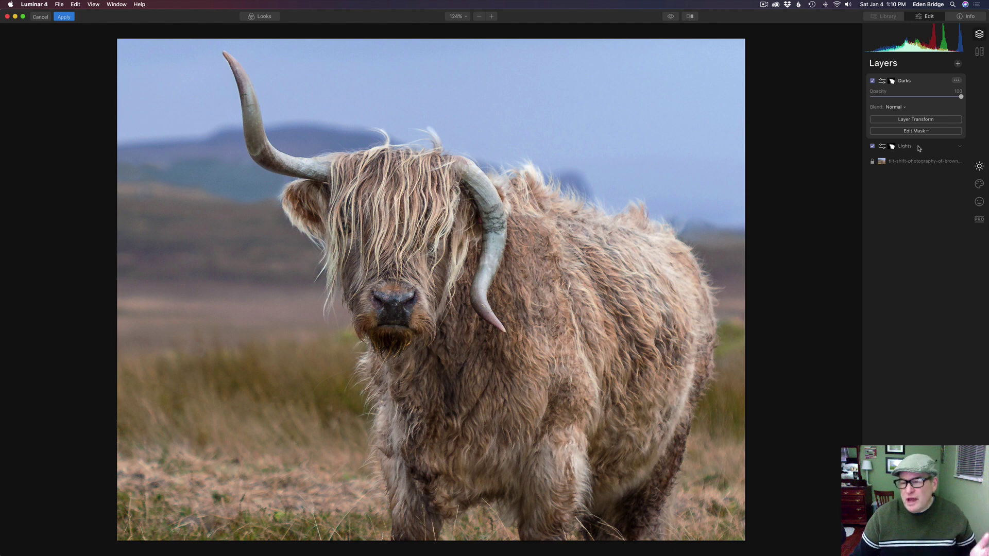
pyautogui.click(670, 17)
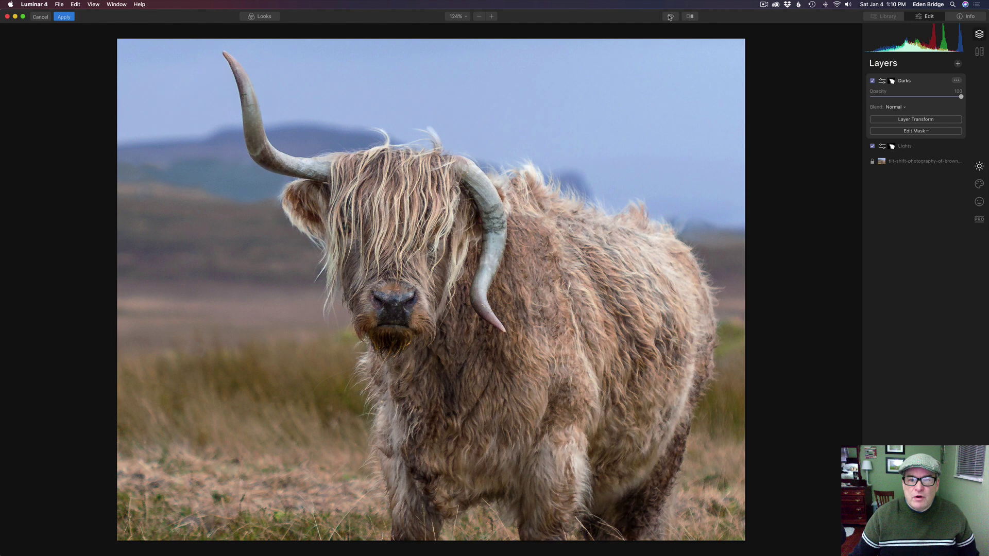
pyautogui.click(670, 17)
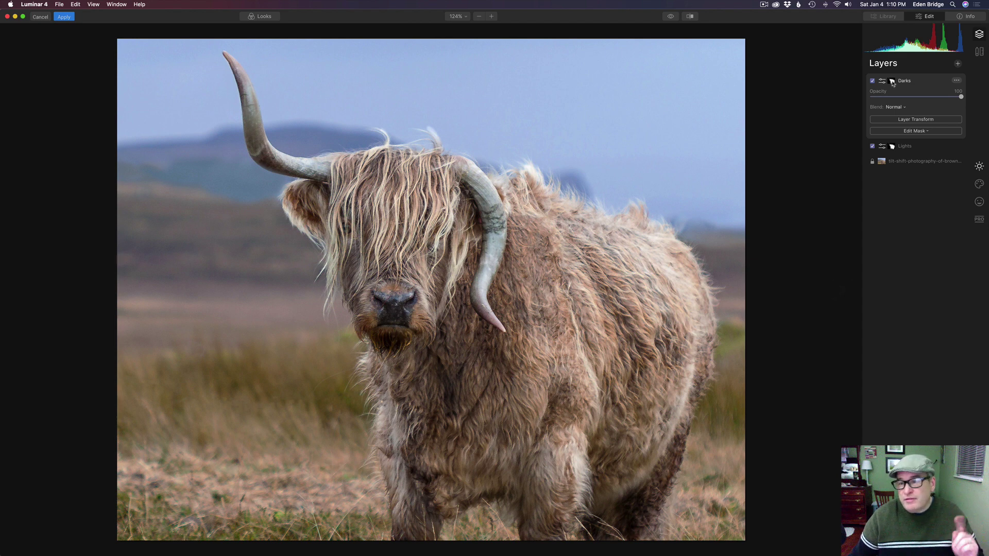
# - Raise the Darks layer's Highlights to 21 and expand the AI Structure settings
pyautogui.click(979, 166)
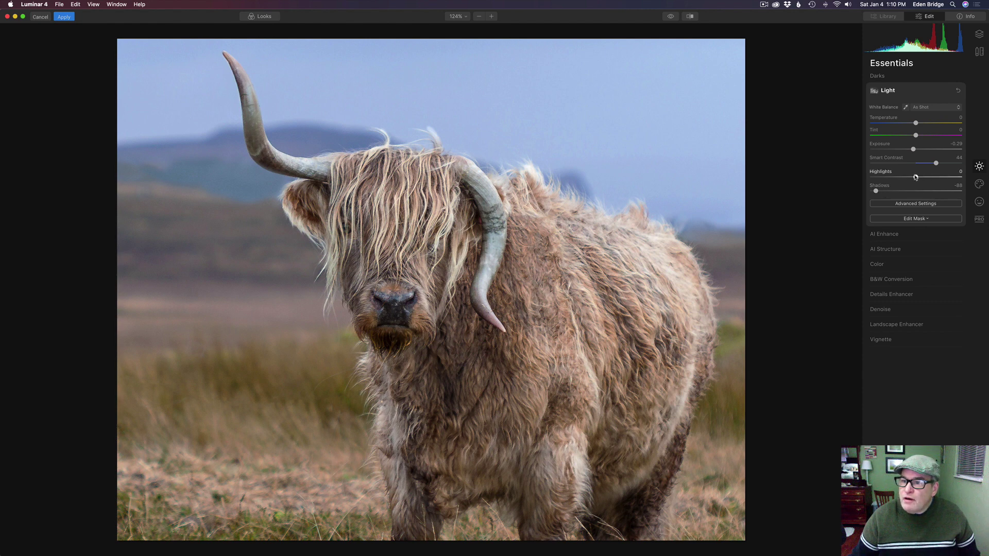
pyautogui.moveTo(916, 178); pyautogui.dragTo(927, 179)
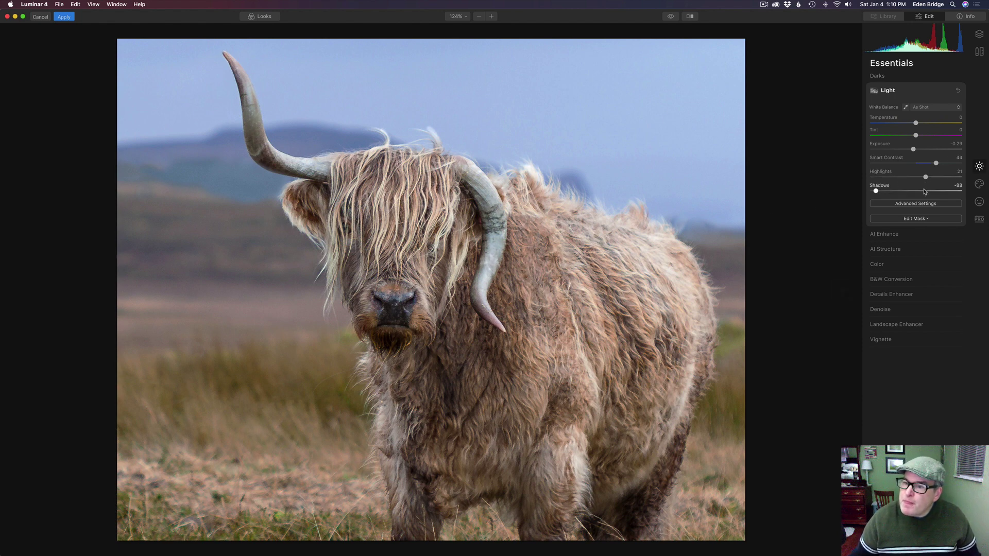
pyautogui.click(925, 250)
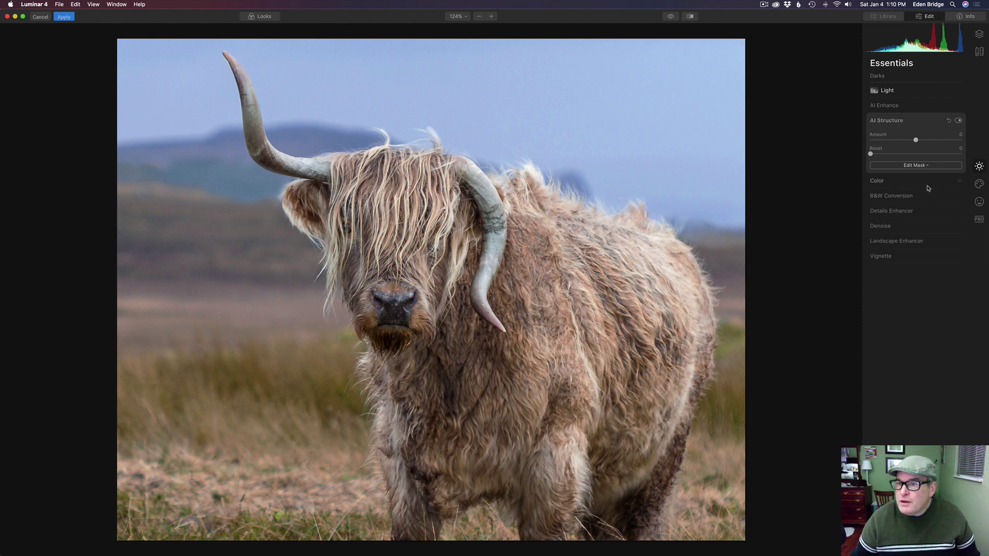
# - Set AI Structure Amount to 25, toggling it off and on to compare, leaving it enabled
pyautogui.moveTo(914, 139)
pyautogui.mouseDown()
pyautogui.moveTo(947, 141)
pyautogui.moveTo(929, 141)
pyautogui.mouseUp()
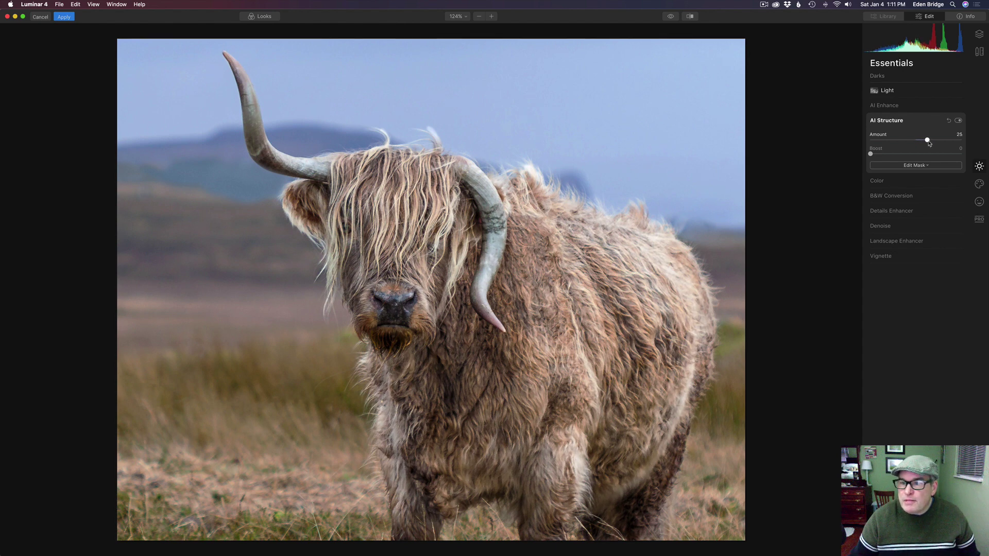
pyautogui.click(958, 121)
pyautogui.click(959, 121)
pyautogui.click(959, 121)
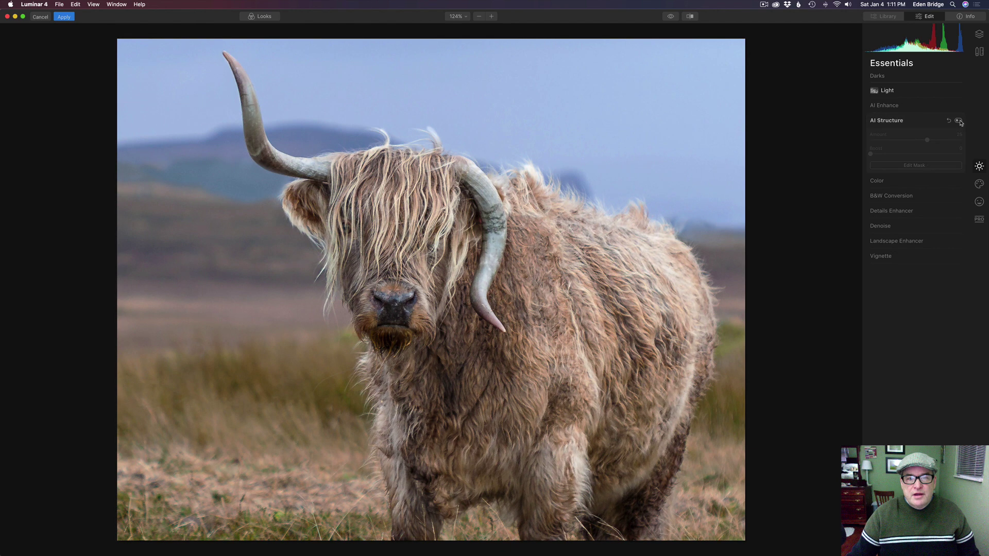
pyautogui.click(958, 121)
pyautogui.click(958, 121)
pyautogui.click(959, 121)
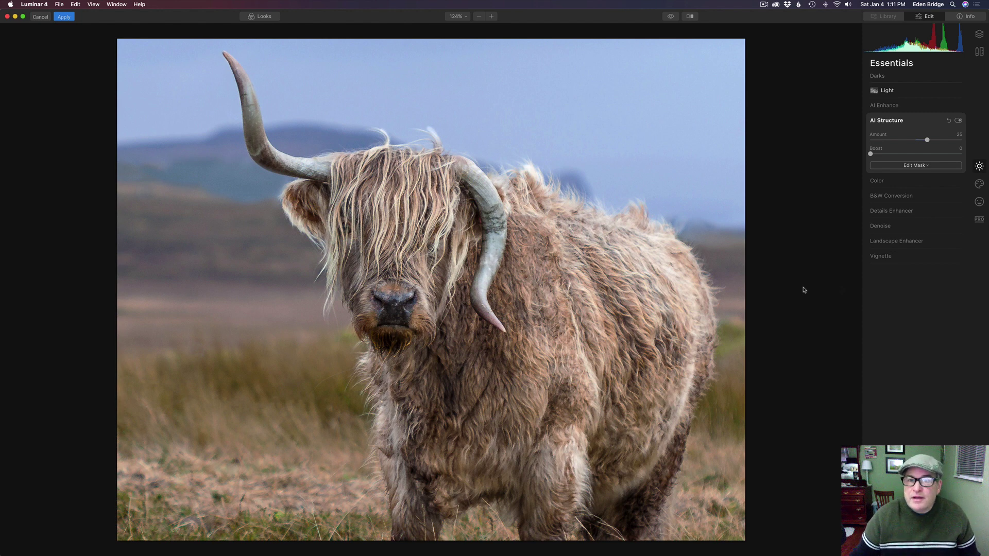
# - Compare before and after by sweeping the split-view divider back and forth across the cow
pyautogui.click(691, 16)
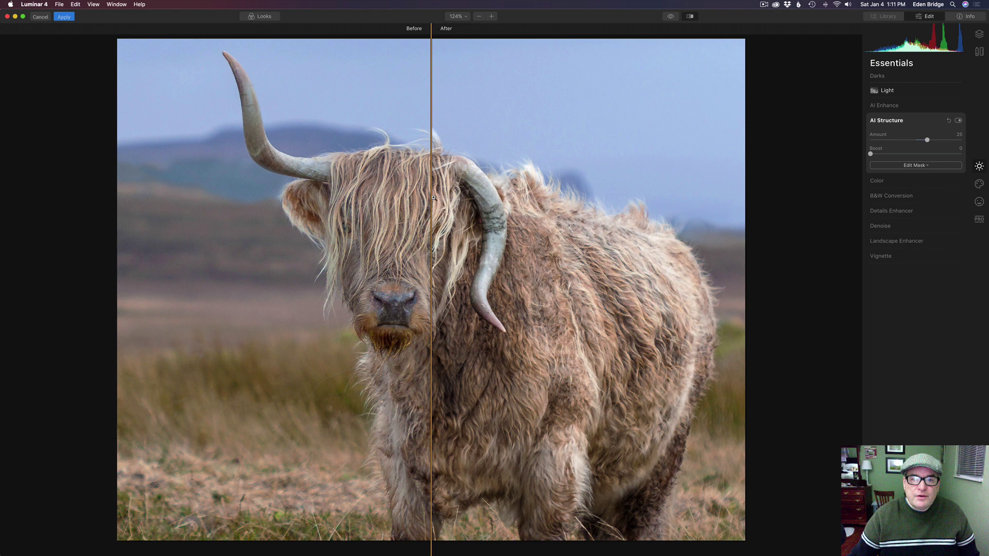
pyautogui.moveTo(430, 201); pyautogui.dragTo(149, 199)
pyautogui.moveTo(55, 197); pyautogui.dragTo(415, 220)
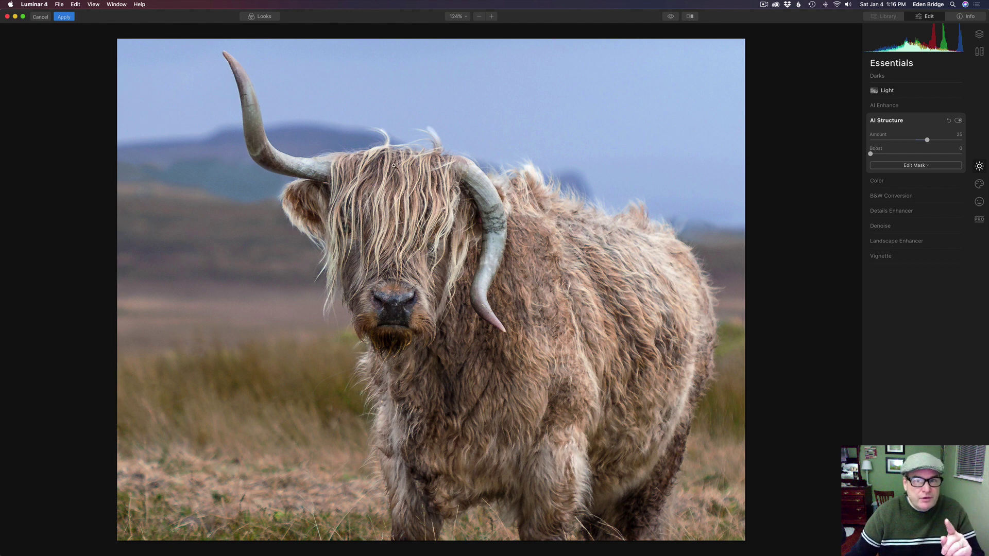
# - Apply the Luminar edits back to Photoshop and hide the new Background copy 2 layer to compare
pyautogui.click(68, 18)
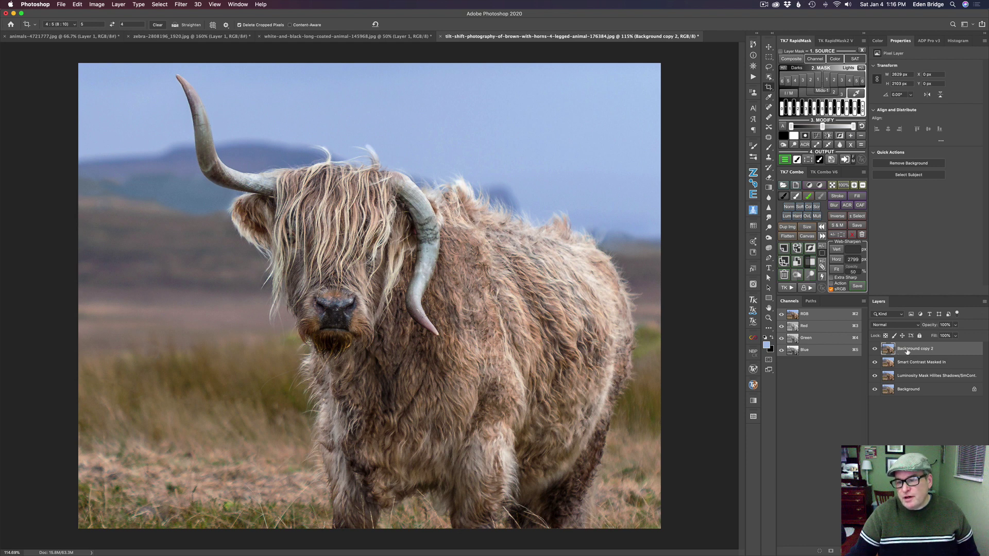
pyautogui.click(875, 350)
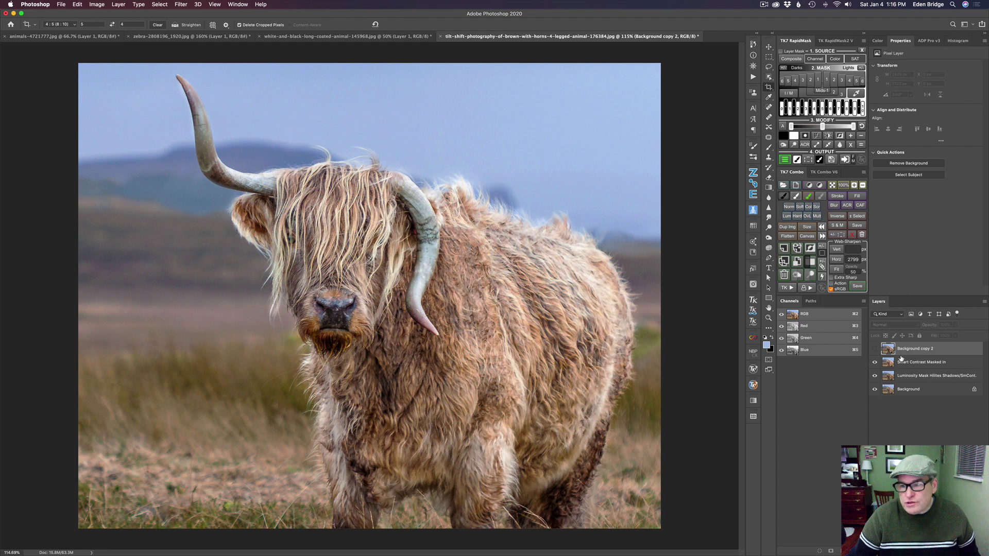
pyautogui.click(875, 350)
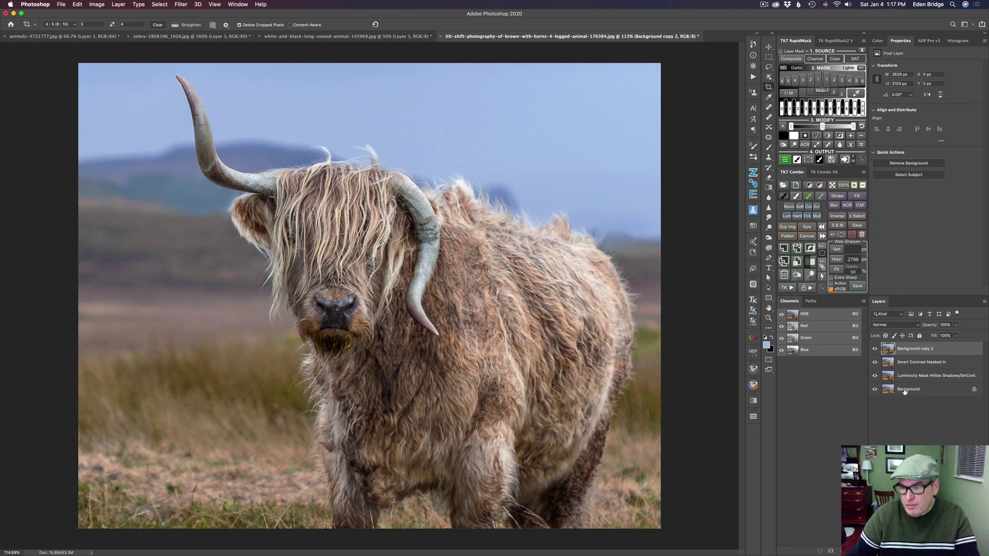
pyautogui.keyDown('alt'); pyautogui.click(875, 390); pyautogui.keyUp('alt')
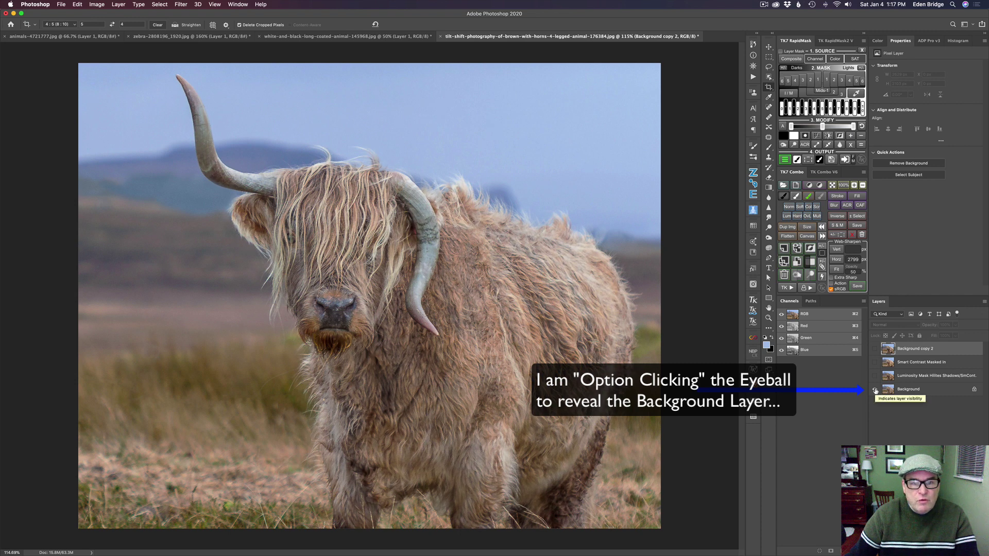
pyautogui.keyDown('alt'); pyautogui.click(875, 390); pyautogui.keyUp('alt')
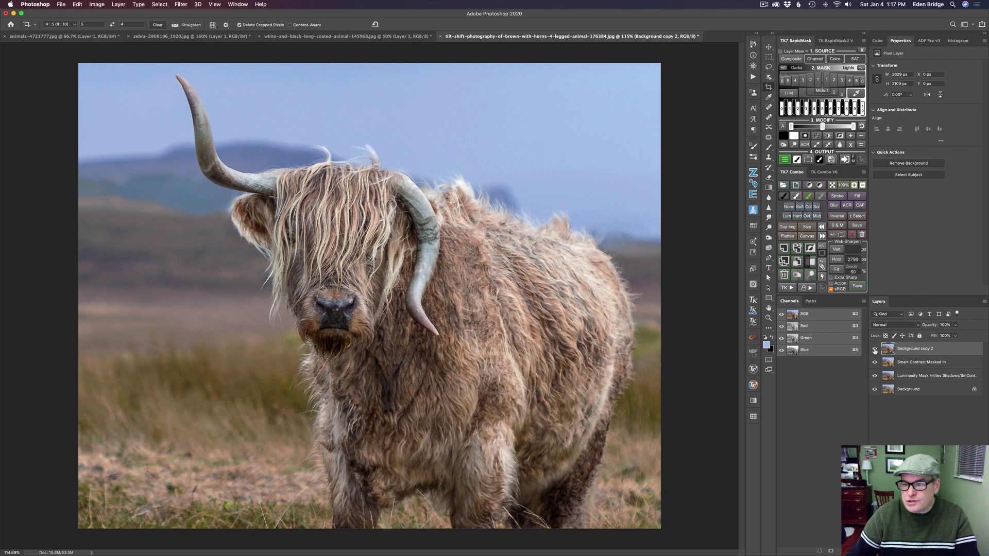
pyautogui.click(875, 350)
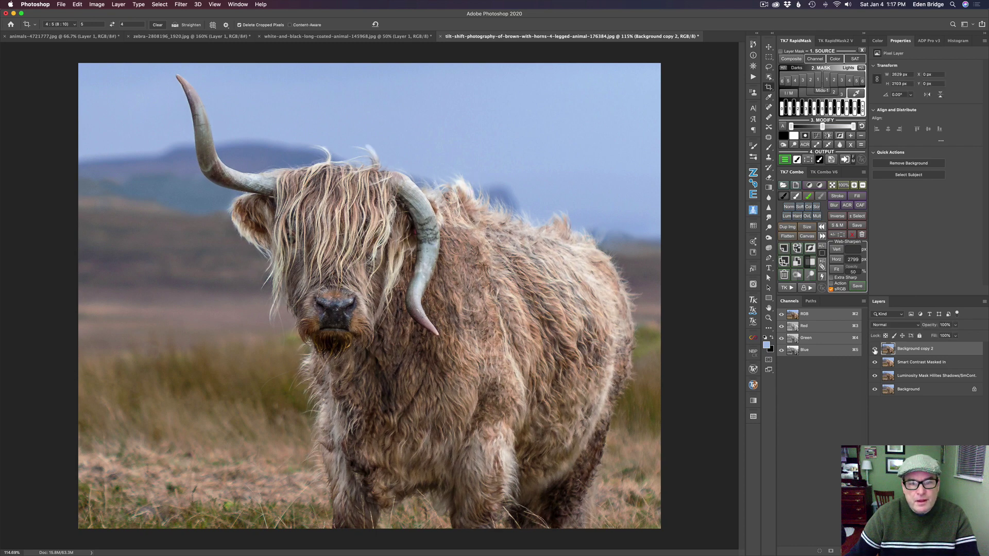